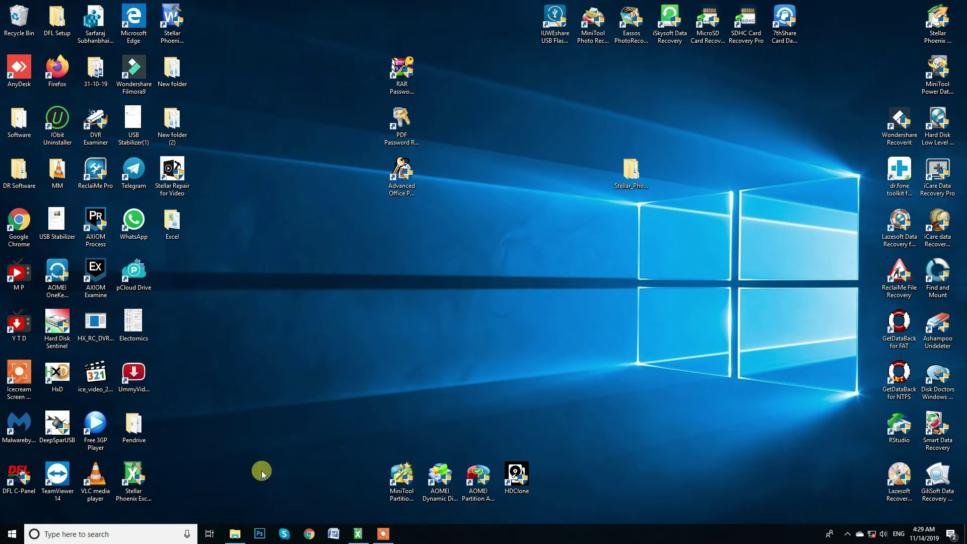
- Permanently delete the JPG and Vector folders from USB Drive (F:), and close the file browser
{"action": "left_click", "coordinate": [235, 535]}
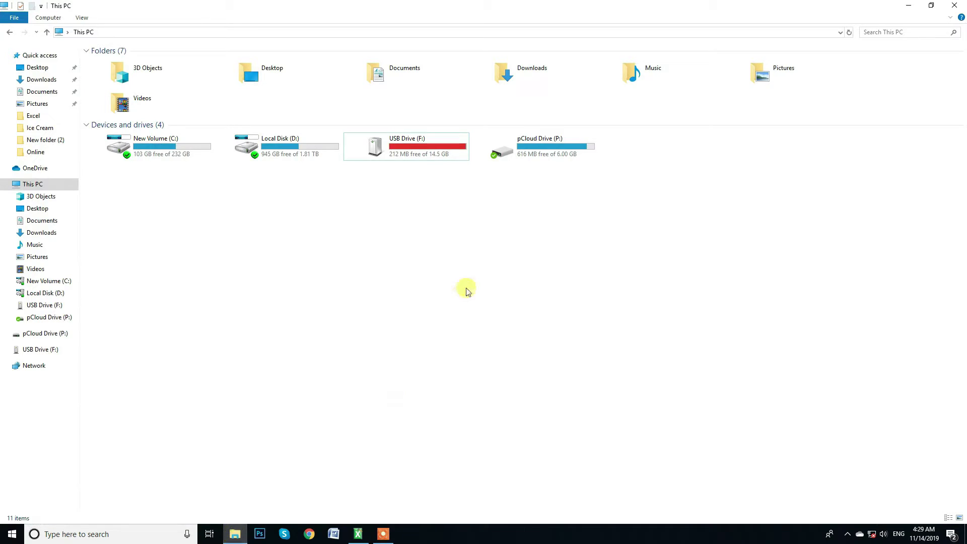
{"action": "double_click", "coordinate": [429, 147]}
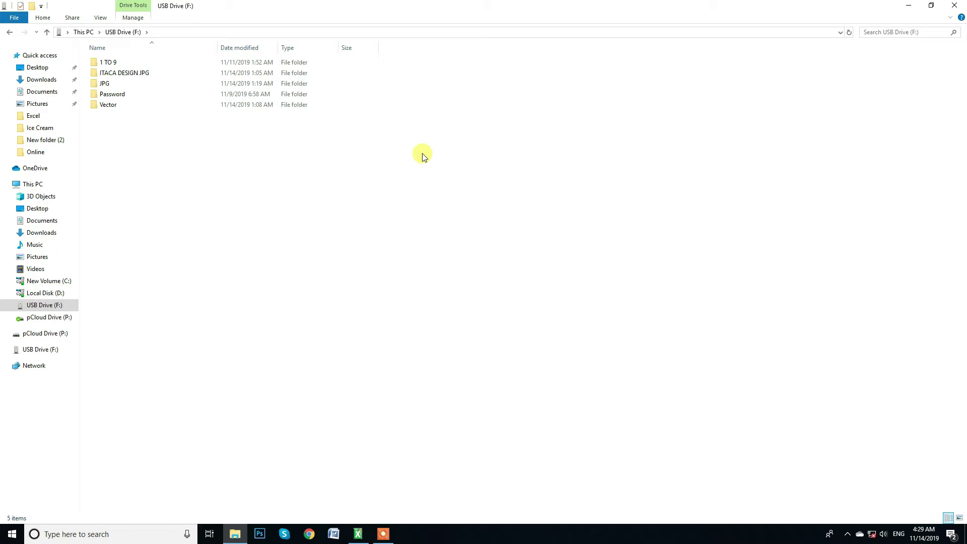
{"action": "left_click", "coordinate": [185, 87]}
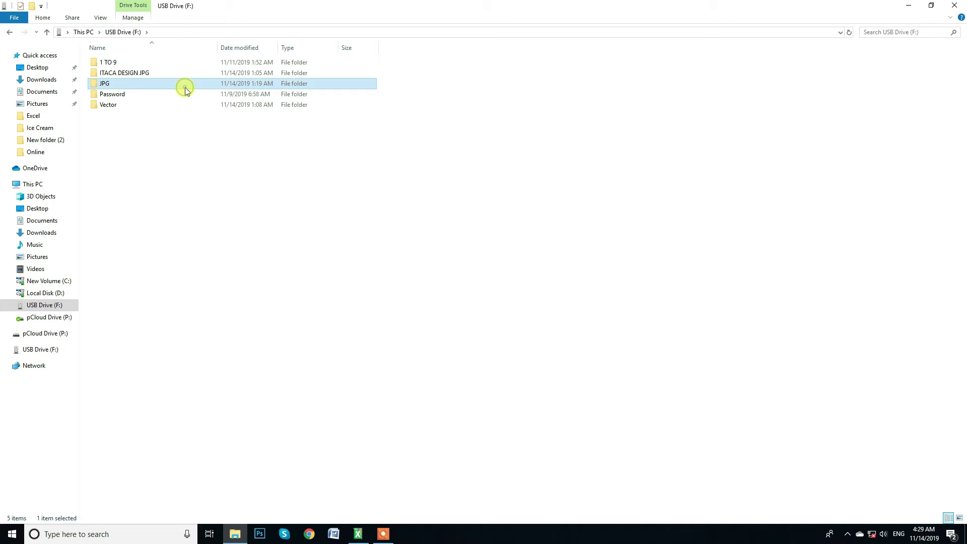
{"action": "left_click", "coordinate": [170, 95], "text": "ctrl"}
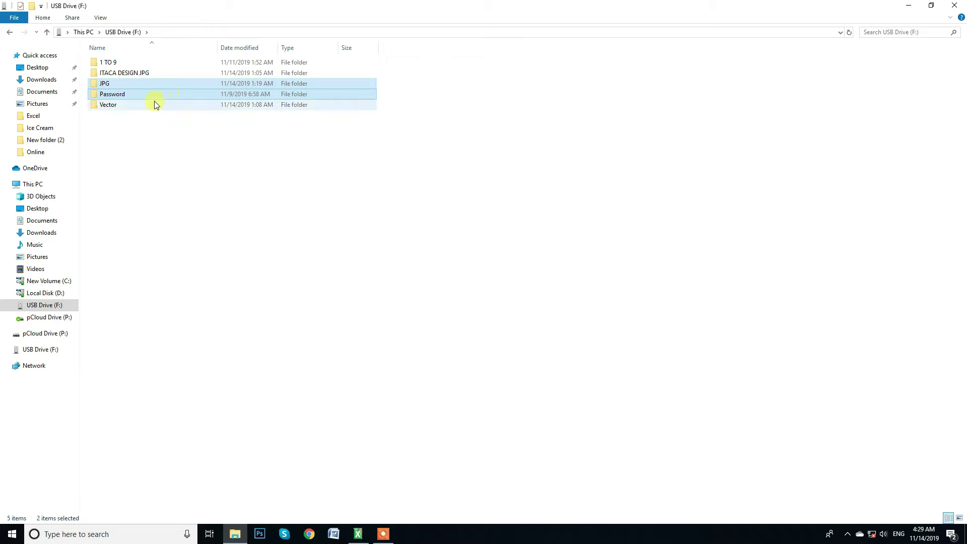
{"action": "left_click", "coordinate": [147, 106]}
{"action": "left_click", "coordinate": [149, 86], "text": "ctrl"}
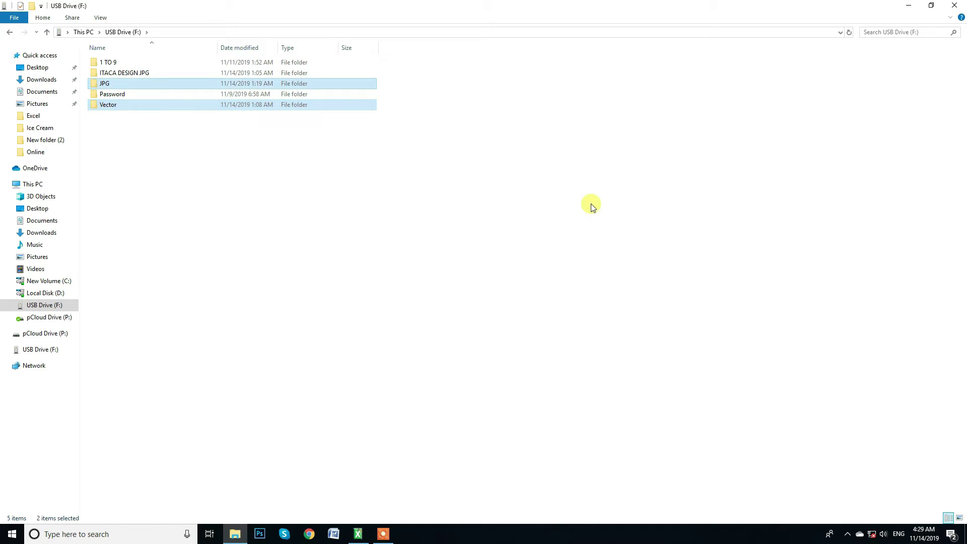
{"action": "key", "text": "Delete"}
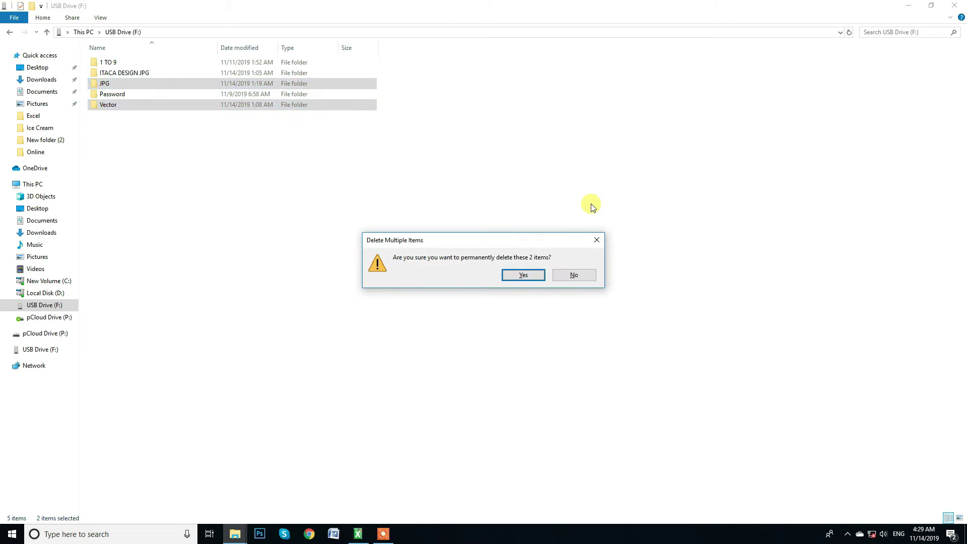
{"action": "key", "text": "Return"}
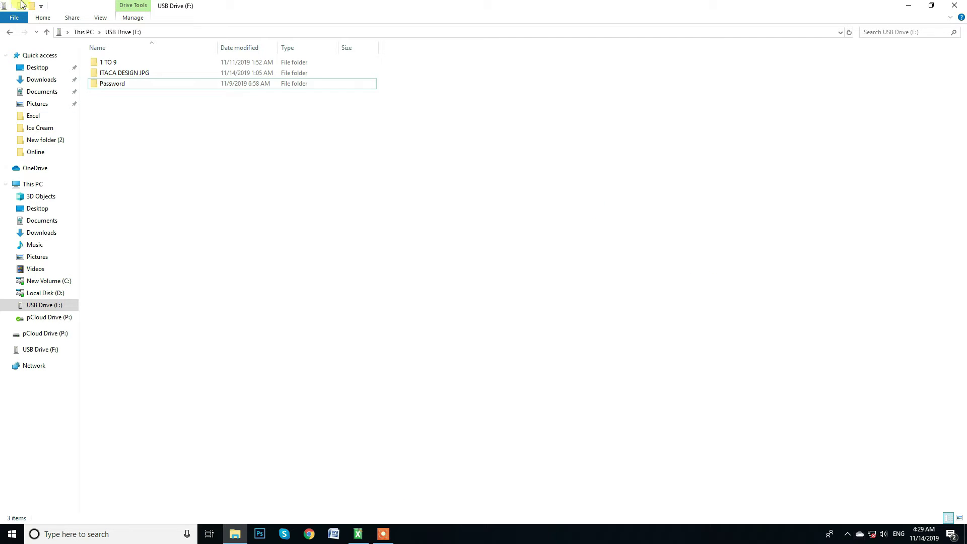
{"action": "left_click", "coordinate": [37, 70]}
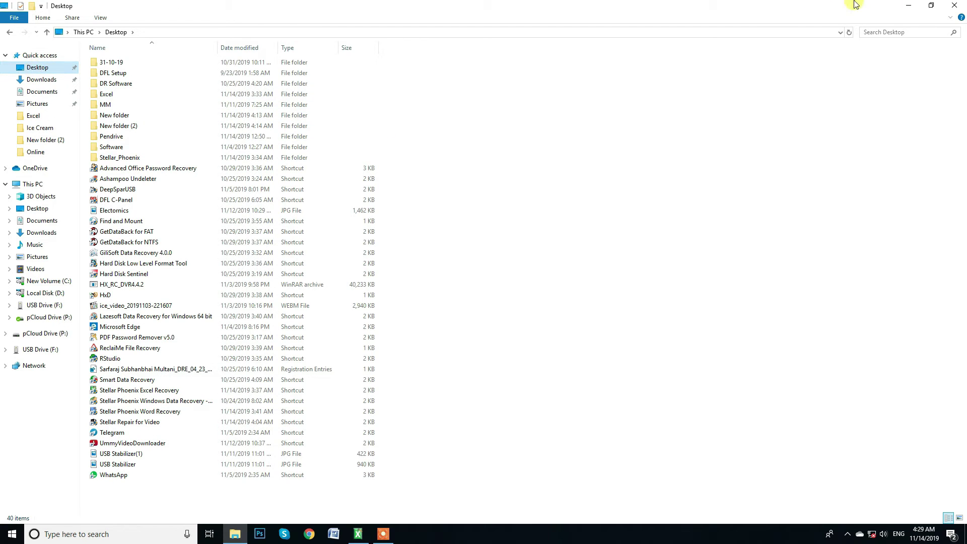
{"action": "left_click", "coordinate": [958, 5]}
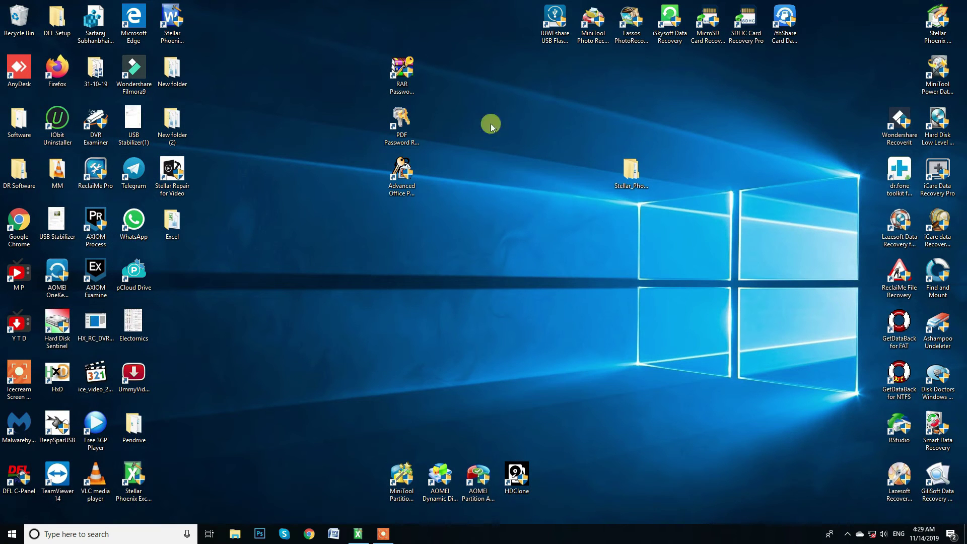
- Permanently delete all items in the Recycle Bin and check that it can no longer be emptied
{"action": "double_click", "coordinate": [15, 23]}
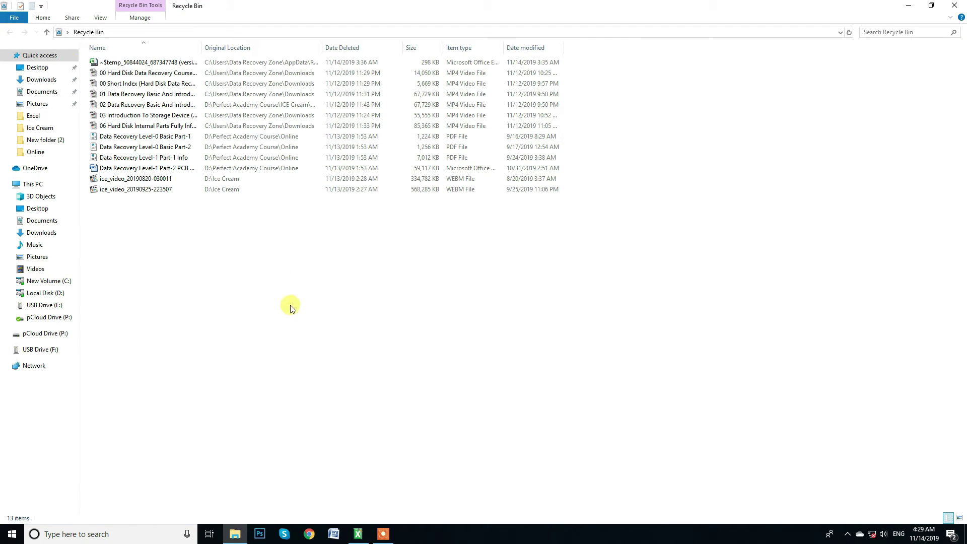
{"action": "key", "text": "ctrl+a"}
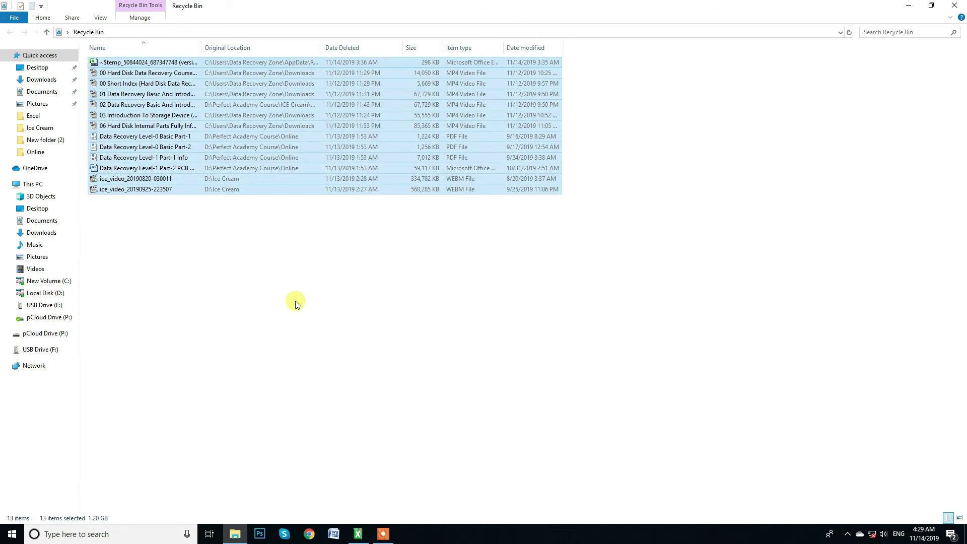
{"action": "key", "text": "Delete"}
{"action": "key", "text": "Return"}
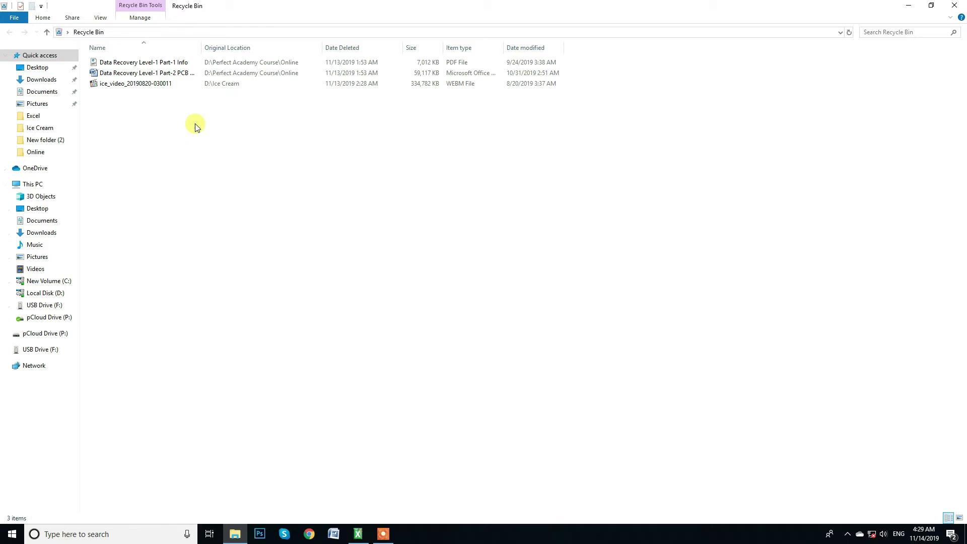
{"action": "key", "text": "ctrl+a"}
{"action": "key", "text": "Delete"}
{"action": "key", "text": "Escape"}
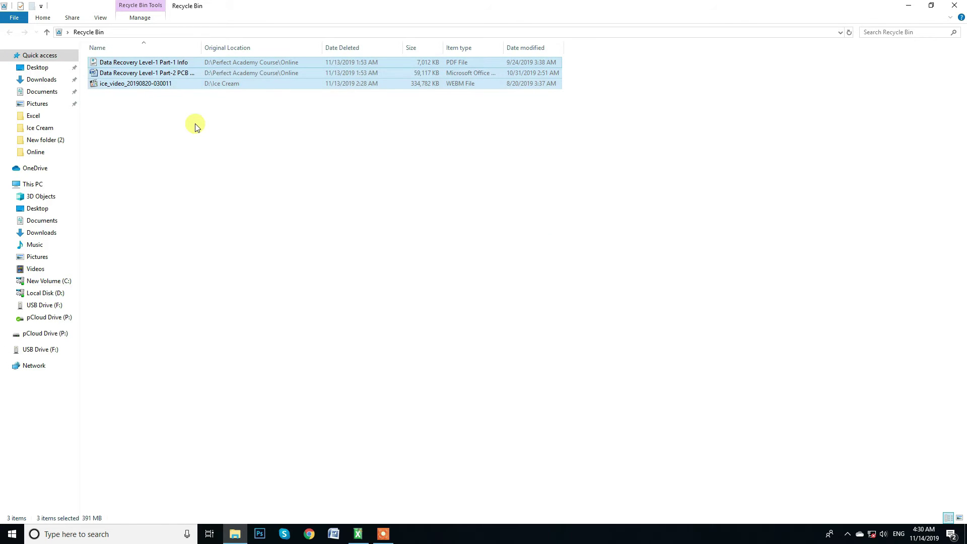
{"action": "left_click", "coordinate": [955, 4]}
{"action": "right_click", "coordinate": [16, 21]}
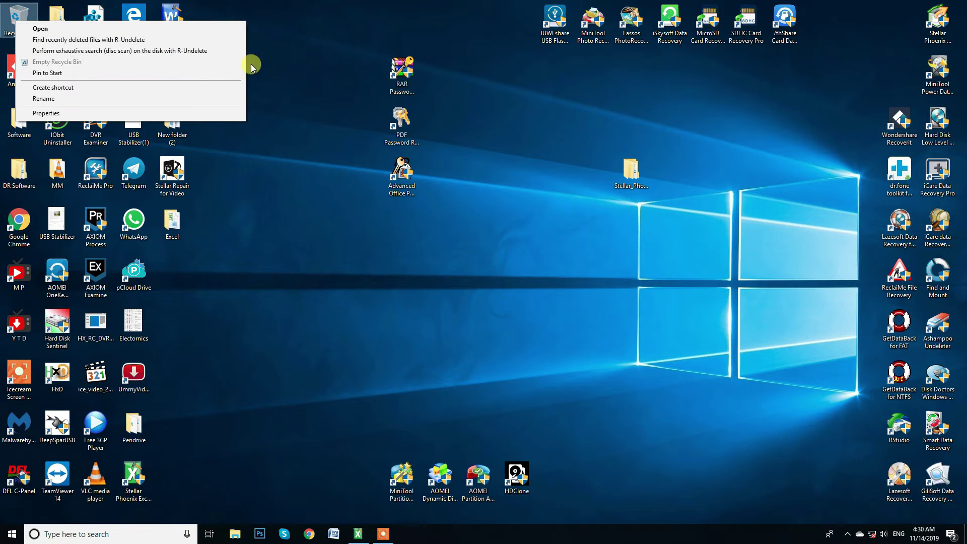
{"action": "left_click", "coordinate": [328, 125]}
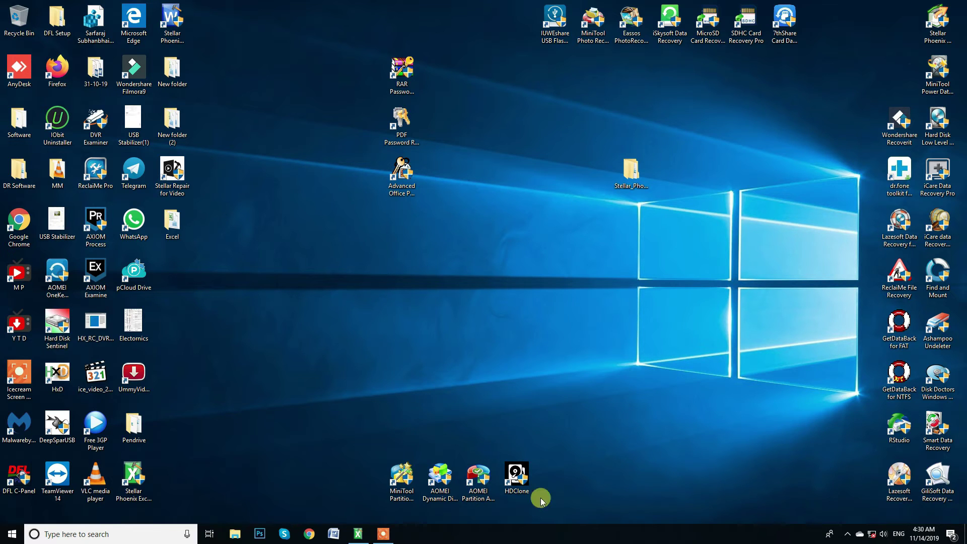
- Launch R-Studio and maximize its window
{"action": "double_click", "coordinate": [900, 432]}
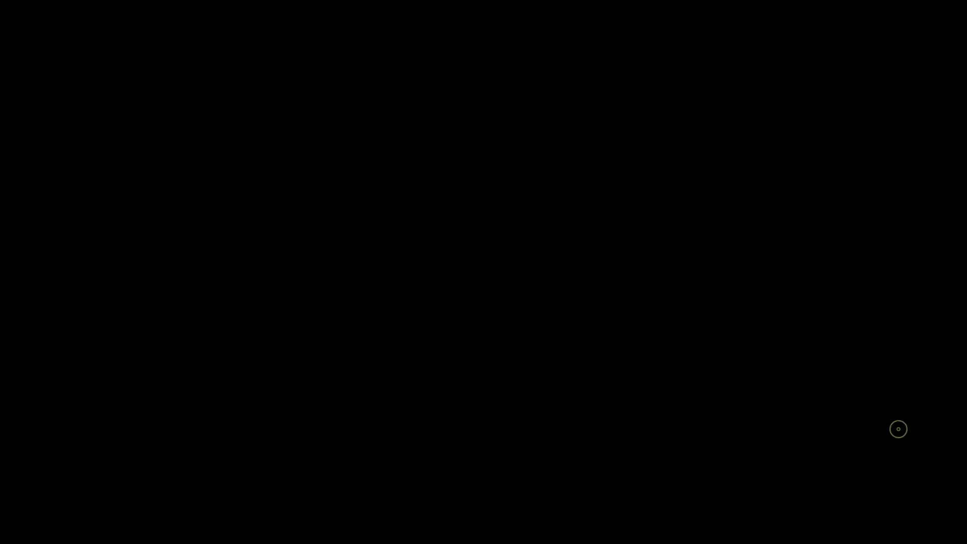
{"action": "left_click", "coordinate": [421, 330]}
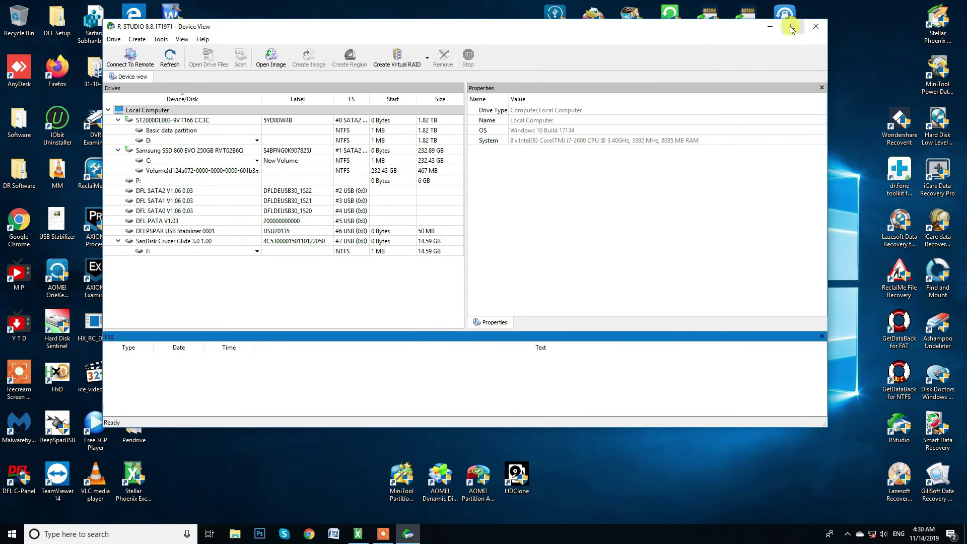
{"action": "left_click", "coordinate": [793, 26]}
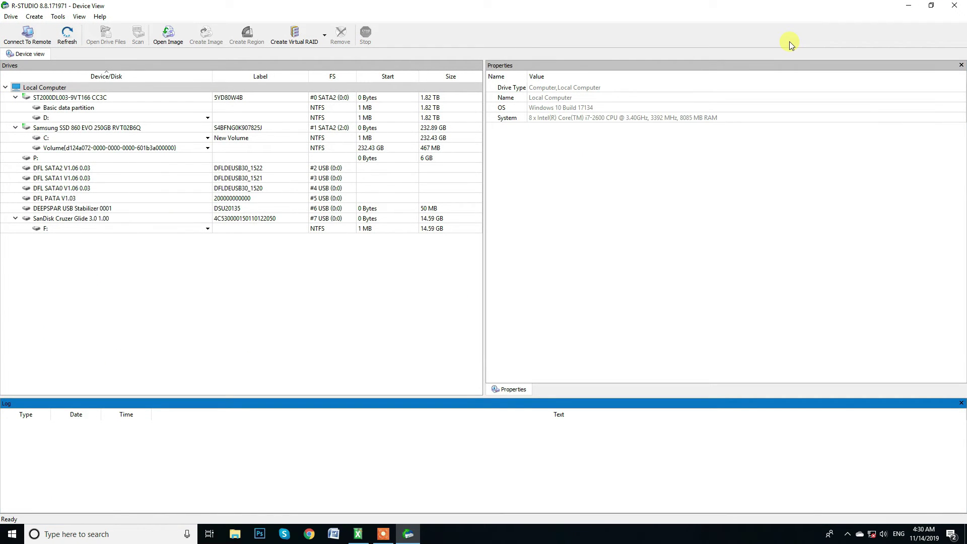
- Open the drive files of the F: partition on the SanDisk Cruzer Glide
{"action": "left_click", "coordinate": [112, 234]}
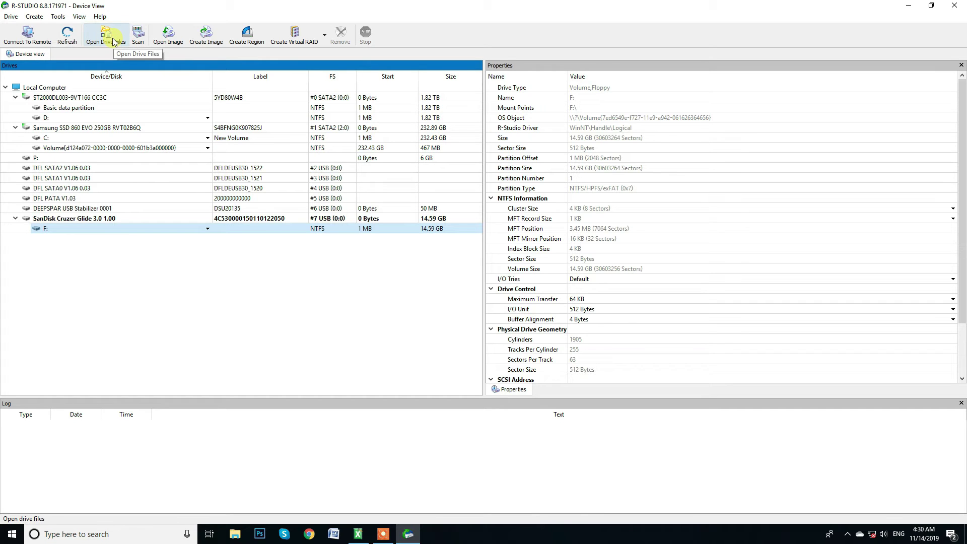
{"action": "right_click", "coordinate": [140, 230]}
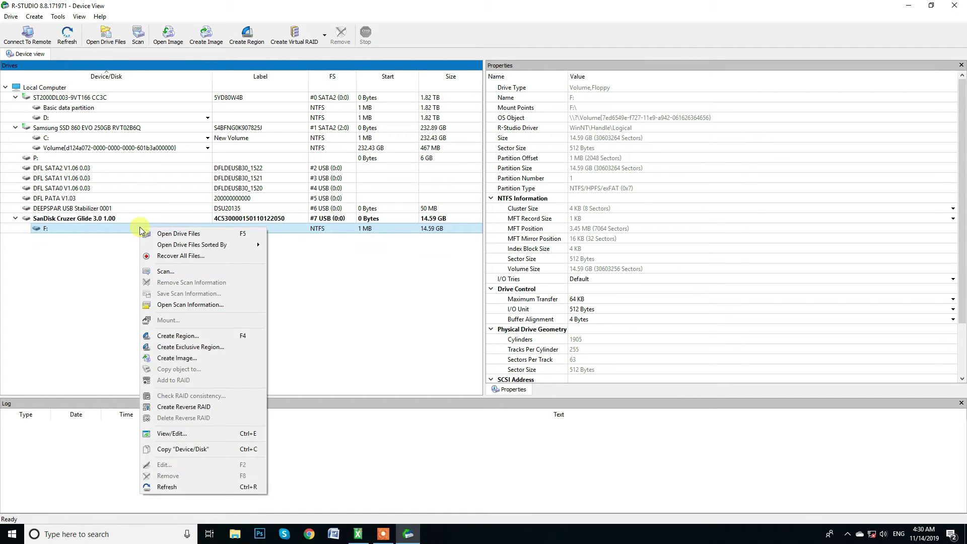
{"action": "left_click", "coordinate": [98, 255]}
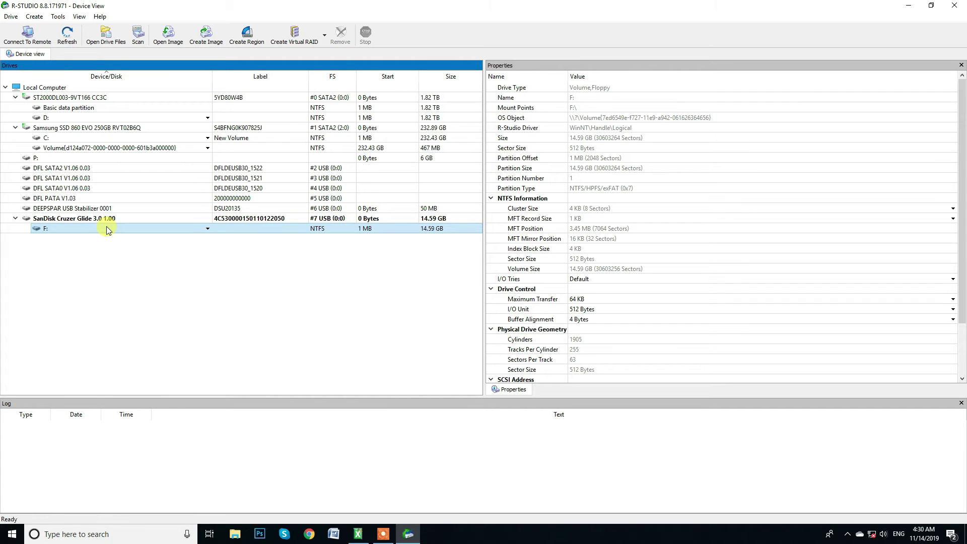
{"action": "double_click", "coordinate": [107, 228]}
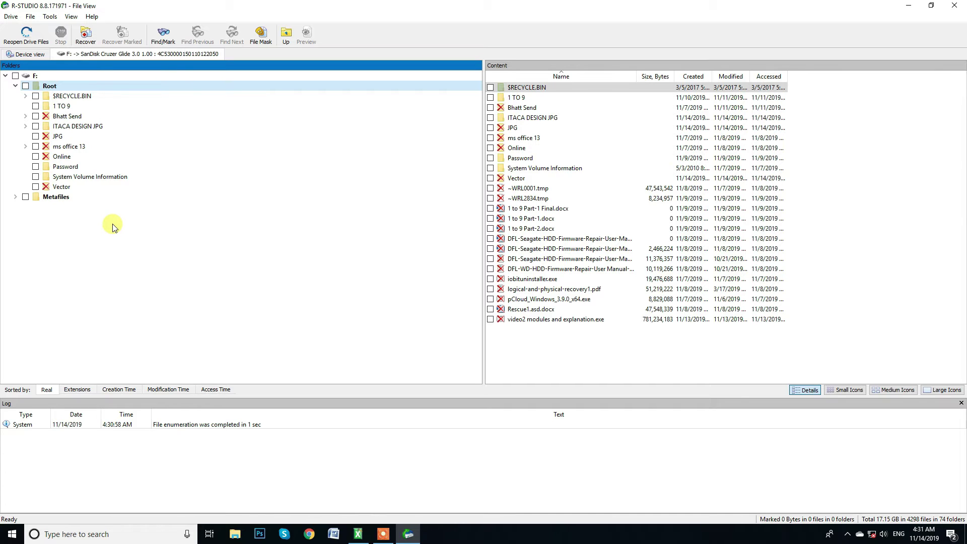
- Examine the contents of the deleted JPG folder and of the other existing and deleted folders under Root
{"action": "left_click", "coordinate": [58, 137]}
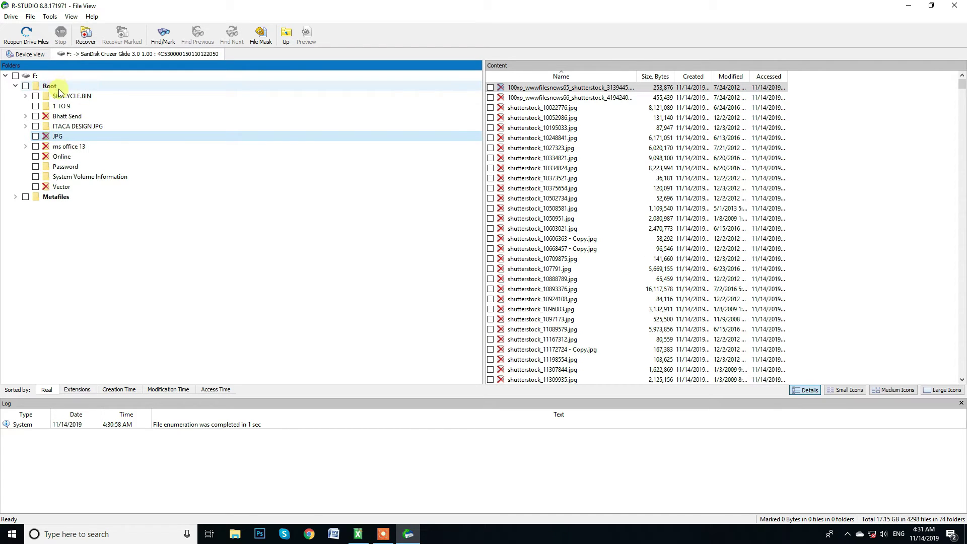
{"action": "left_click", "coordinate": [62, 95]}
{"action": "left_click", "coordinate": [60, 126]}
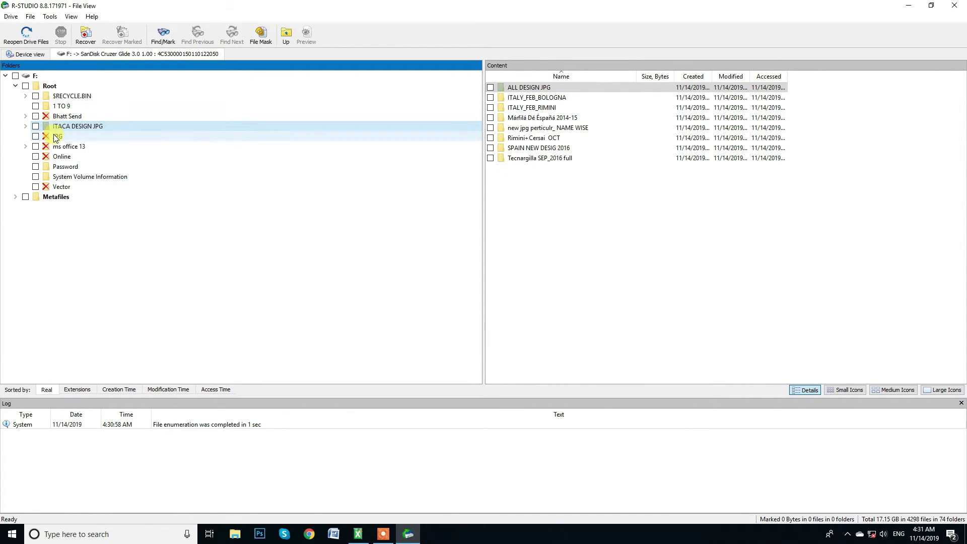
{"action": "left_click", "coordinate": [53, 136]}
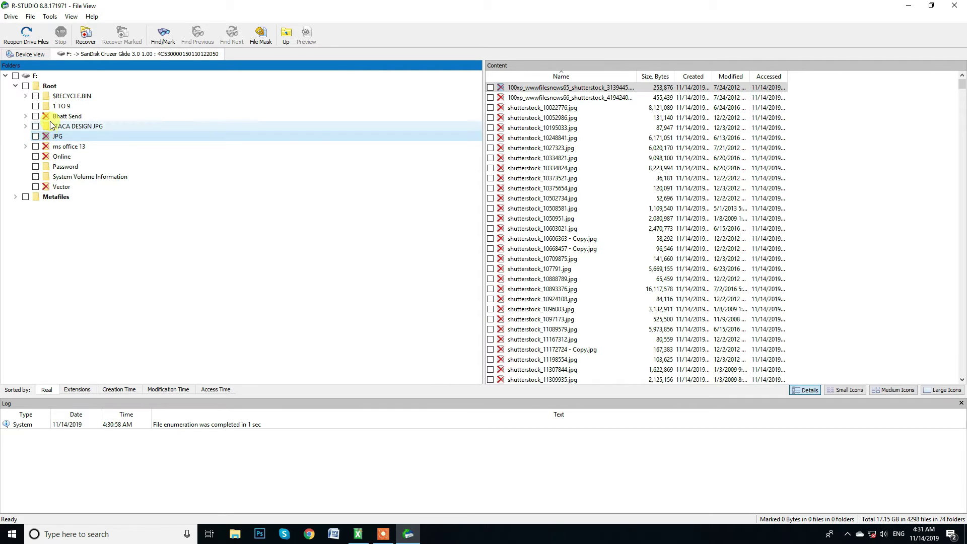
{"action": "left_click", "coordinate": [49, 86]}
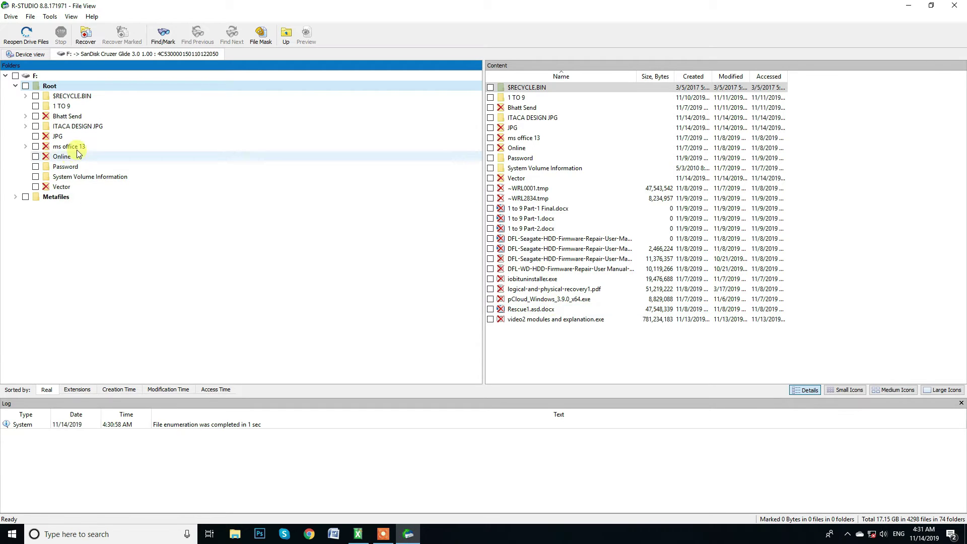
{"action": "left_click", "coordinate": [54, 120]}
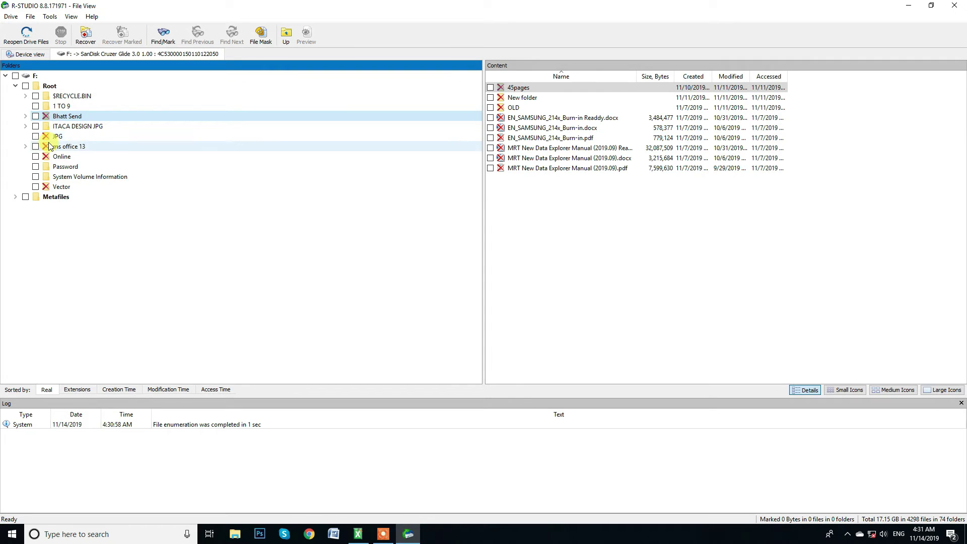
{"action": "left_click", "coordinate": [55, 137]}
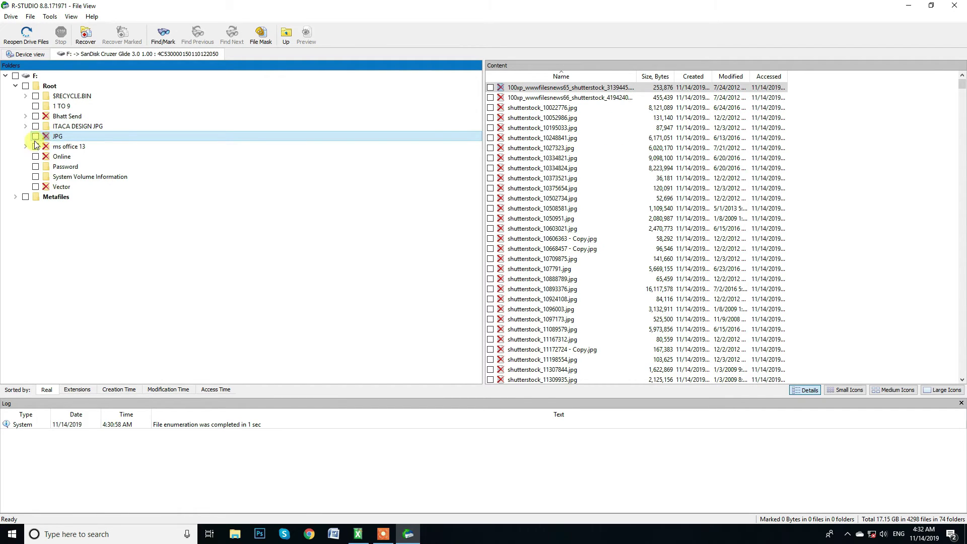
- Mark the deleted JPG and Vector folders for recovery
{"action": "left_click", "coordinate": [36, 138]}
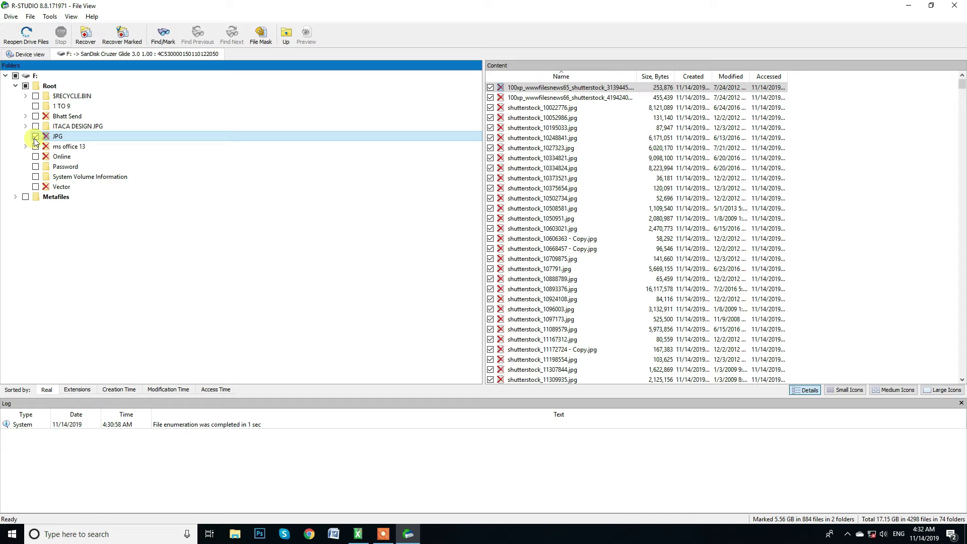
{"action": "left_click", "coordinate": [40, 187]}
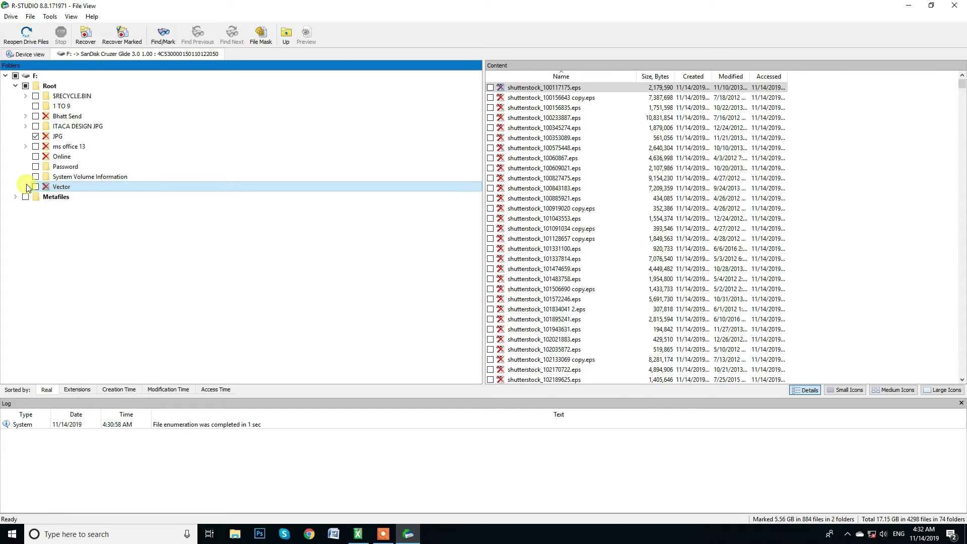
{"action": "left_click", "coordinate": [36, 187]}
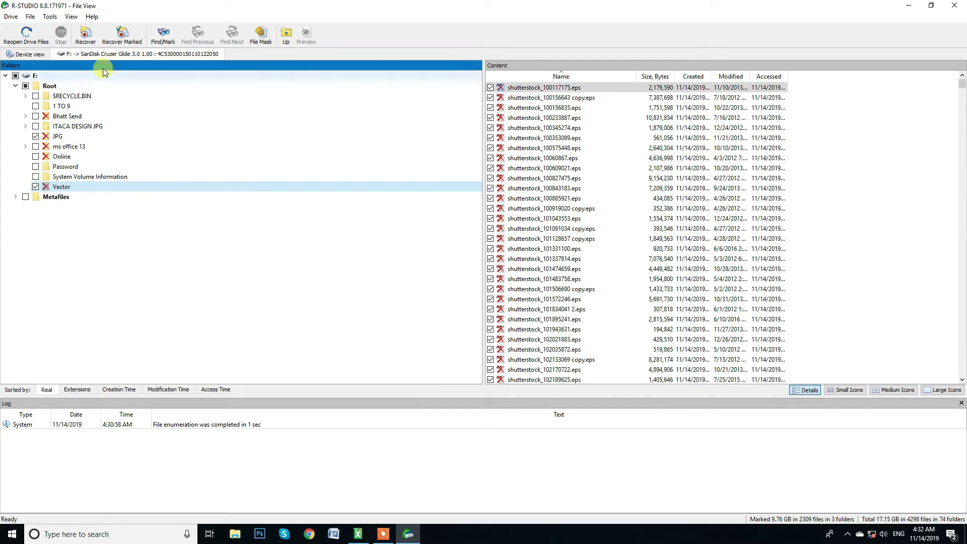
- Mark everything under Root for recovery, and clear all the marks again
{"action": "left_click", "coordinate": [36, 86]}
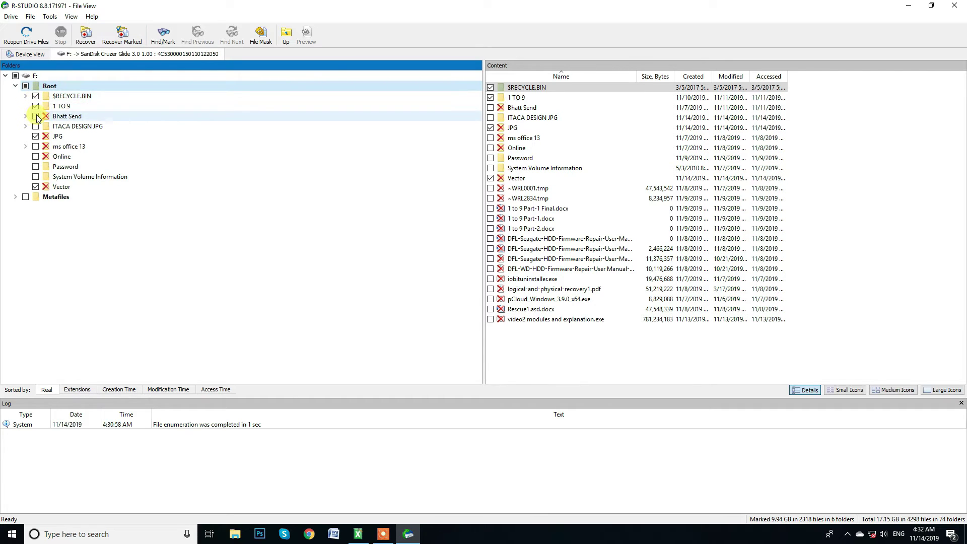
{"action": "left_click", "coordinate": [25, 86]}
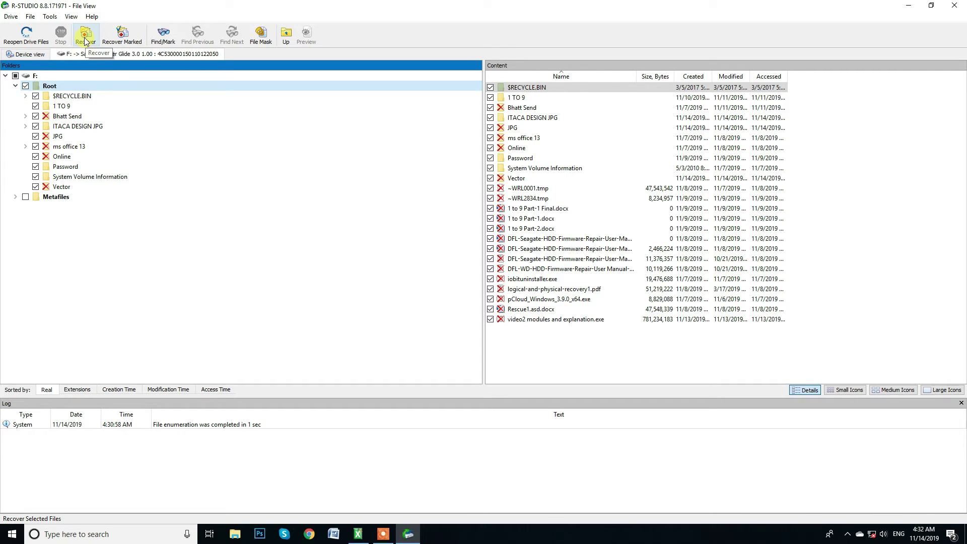
{"action": "left_click", "coordinate": [26, 87]}
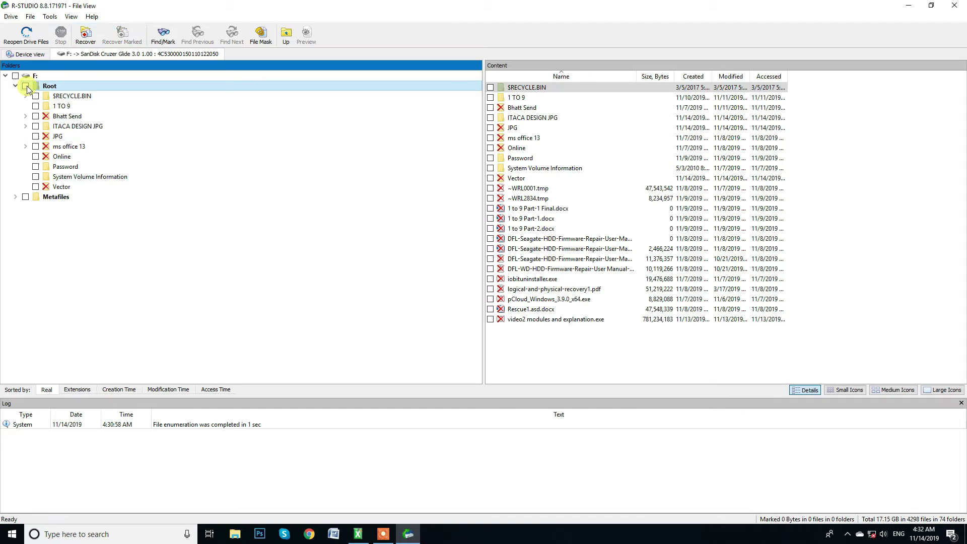
- Mark only the deleted JPG and Vector folders under Root and open the recovery settings for the marked items
{"action": "left_click", "coordinate": [35, 136]}
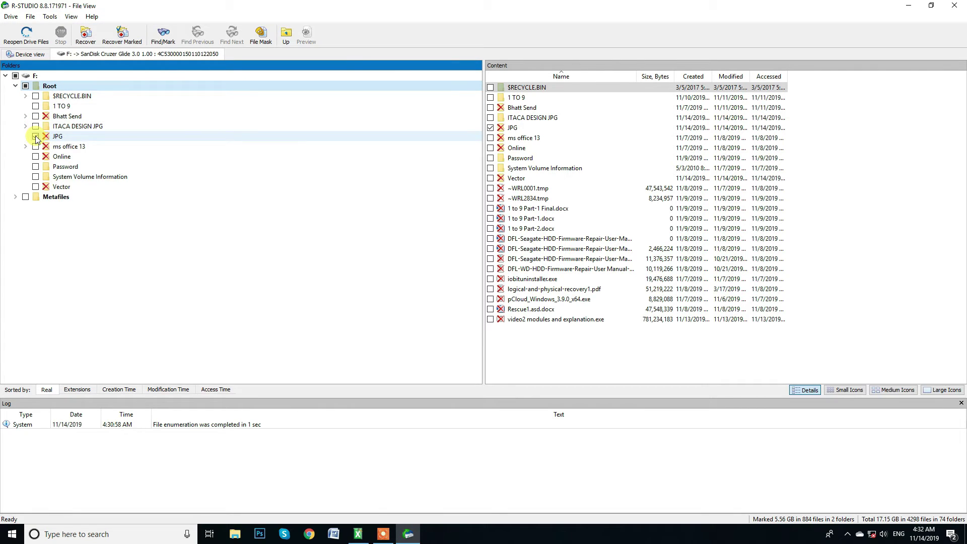
{"action": "left_click", "coordinate": [36, 186]}
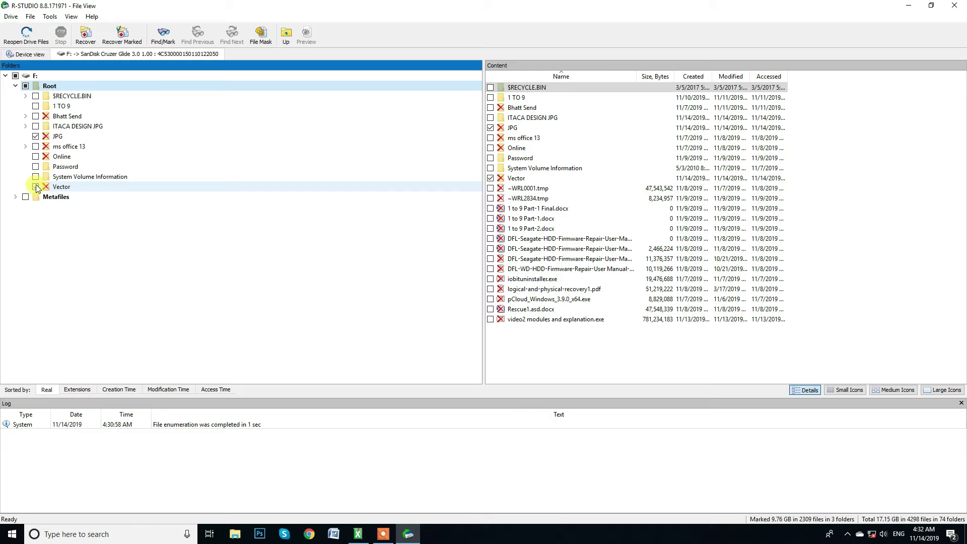
{"action": "left_click", "coordinate": [120, 44]}
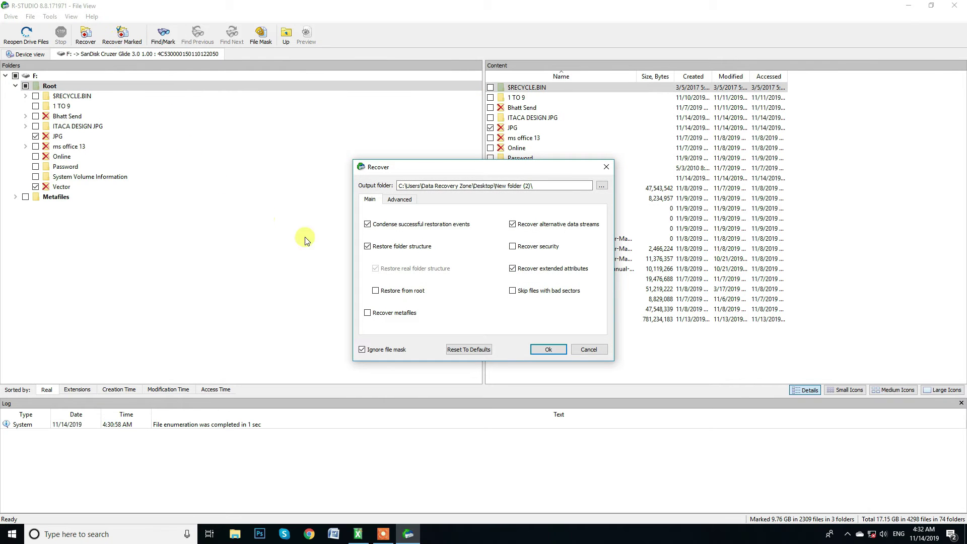
- Browse for the output folder and create a folder named 11-11-2019 on the Desktop
{"action": "left_click", "coordinate": [601, 186]}
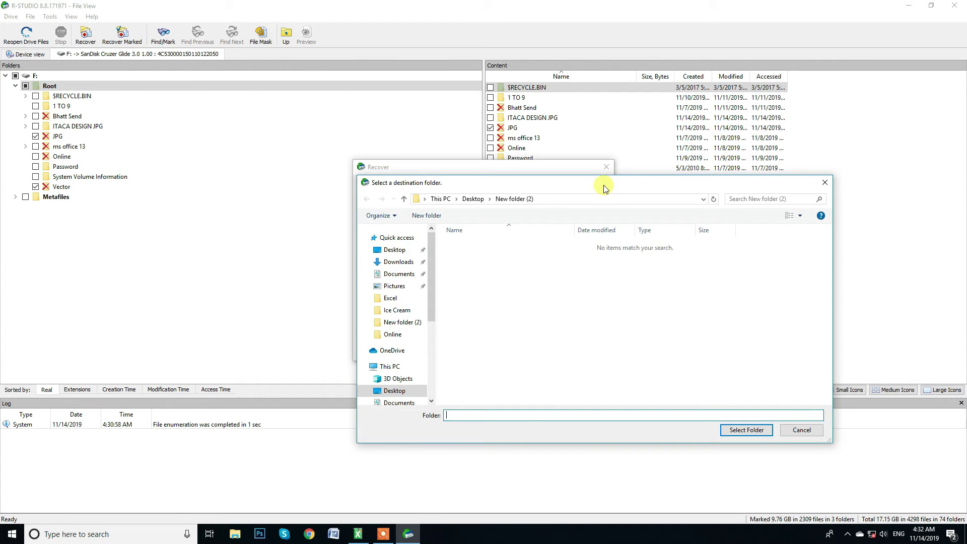
{"action": "left_click", "coordinate": [399, 252]}
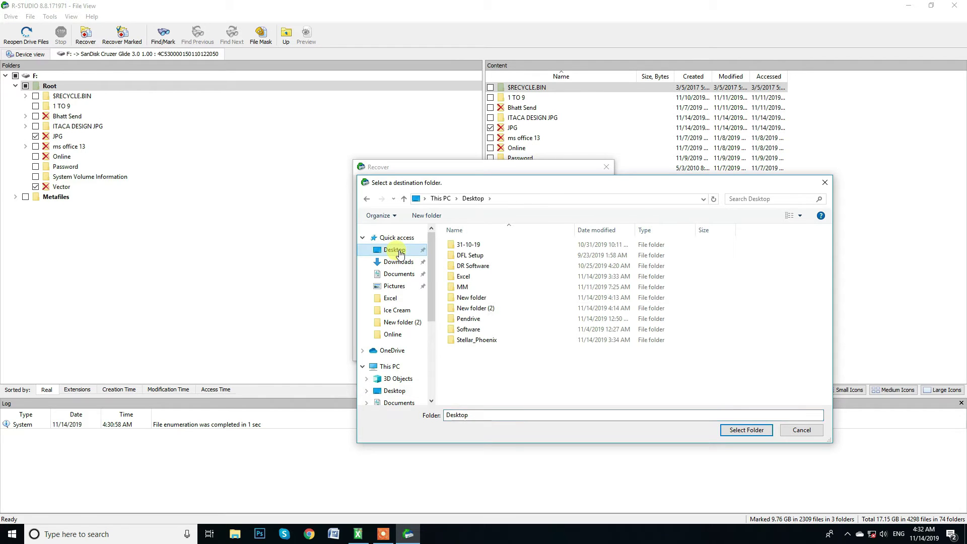
{"action": "right_click", "coordinate": [549, 366]}
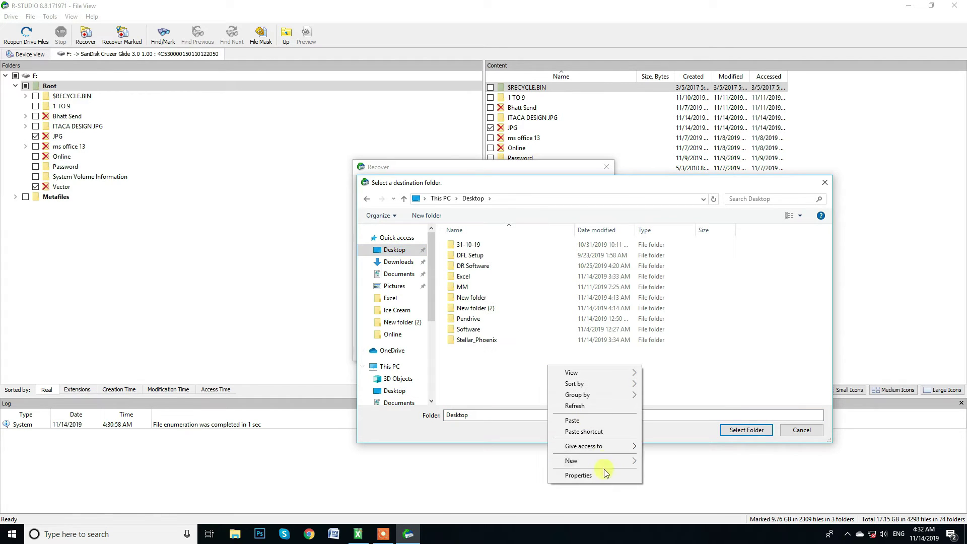
{"action": "mouse_move", "coordinate": [603, 465]}
{"action": "left_click", "coordinate": [690, 313]}
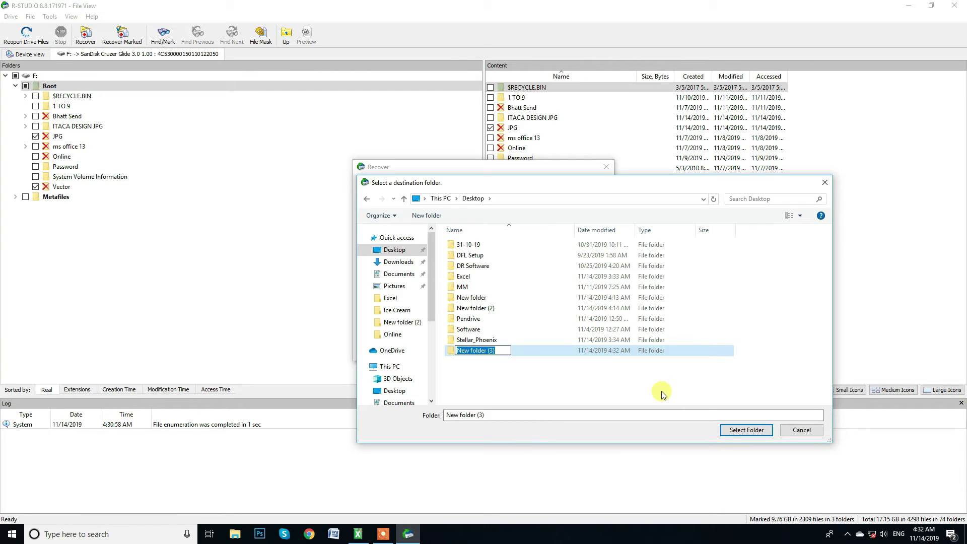
{"action": "type", "text": "11-11-2019"}
{"action": "left_click", "coordinate": [563, 389]}
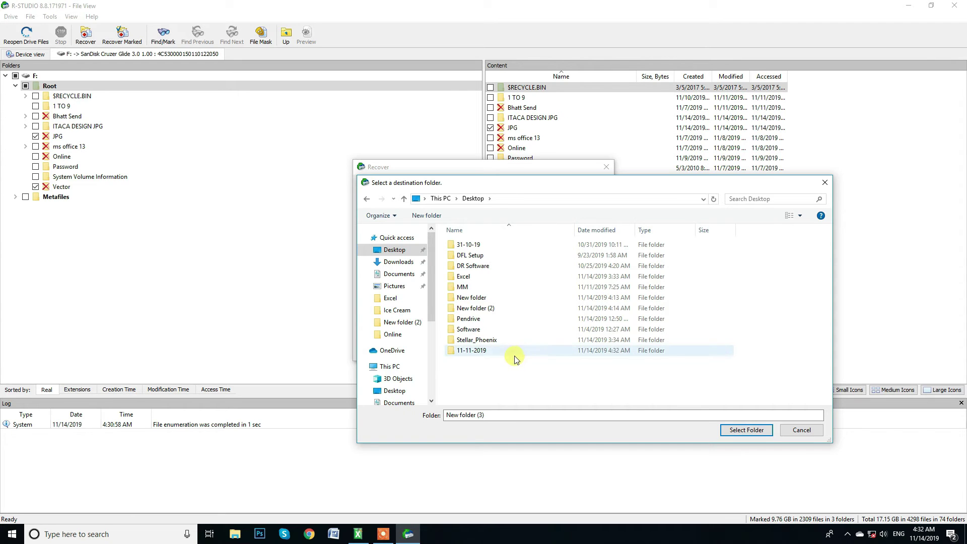
- Rename the new Desktop folder to 14-11-2019
{"action": "left_click", "coordinate": [464, 354]}
{"action": "key", "text": "F2"}
{"action": "left_click", "coordinate": [463, 351]}
{"action": "key", "text": "BackSpace"}
{"action": "type", "text": "4"}
{"action": "key", "text": "Return"}
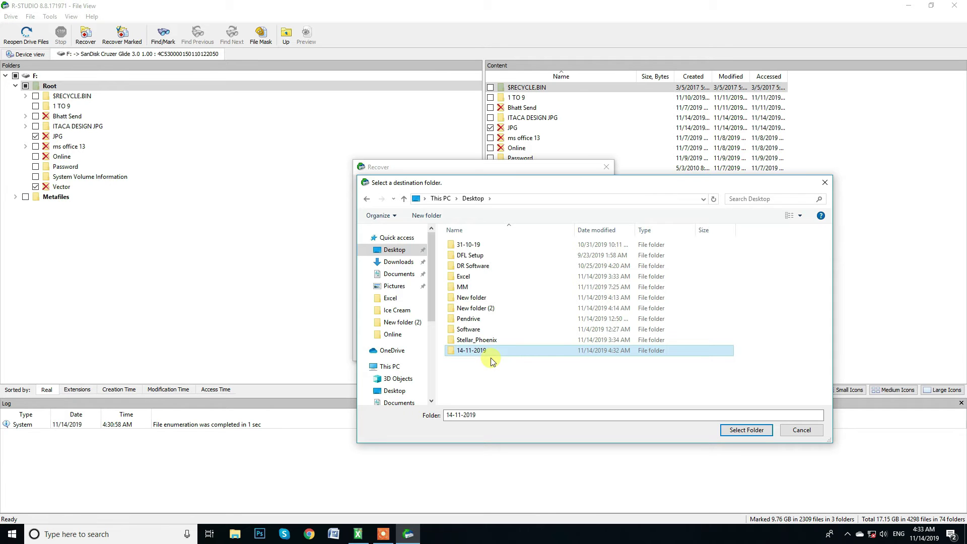
- Set the 14-11-2019 folder as the output folder and start the recovery with the current options
{"action": "left_click", "coordinate": [736, 434]}
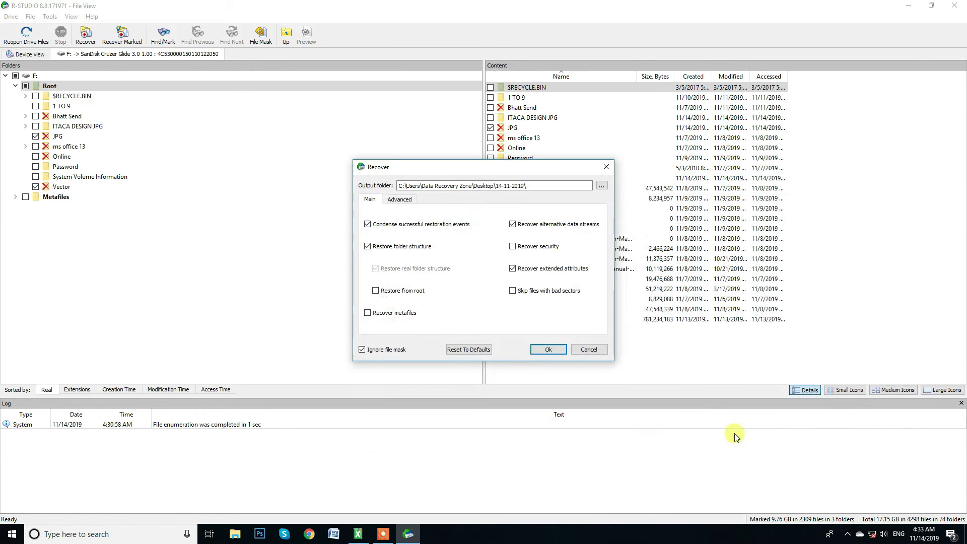
{"action": "left_click", "coordinate": [551, 353]}
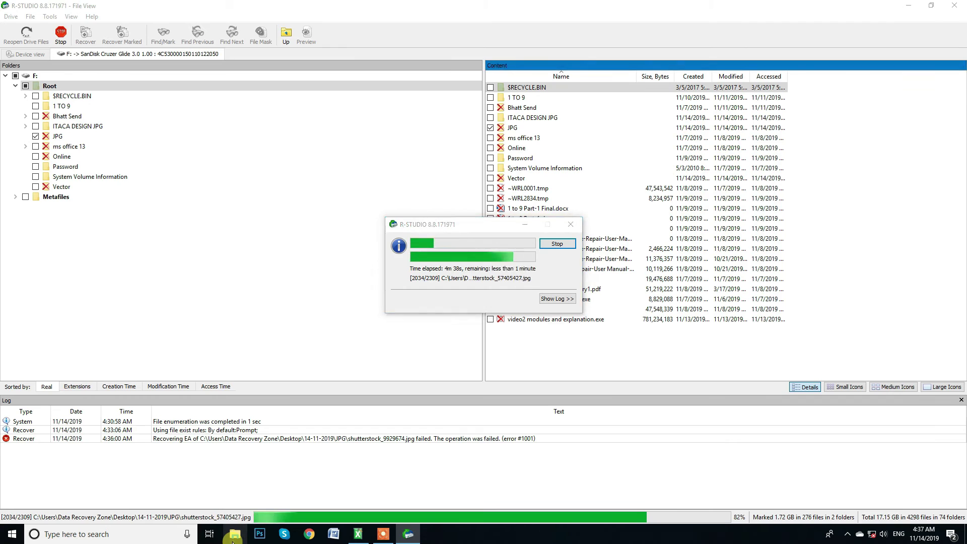
- Switch to File Explorer and open the JPG folder inside 14-11-2019 on the Desktop
{"action": "left_click", "coordinate": [234, 535]}
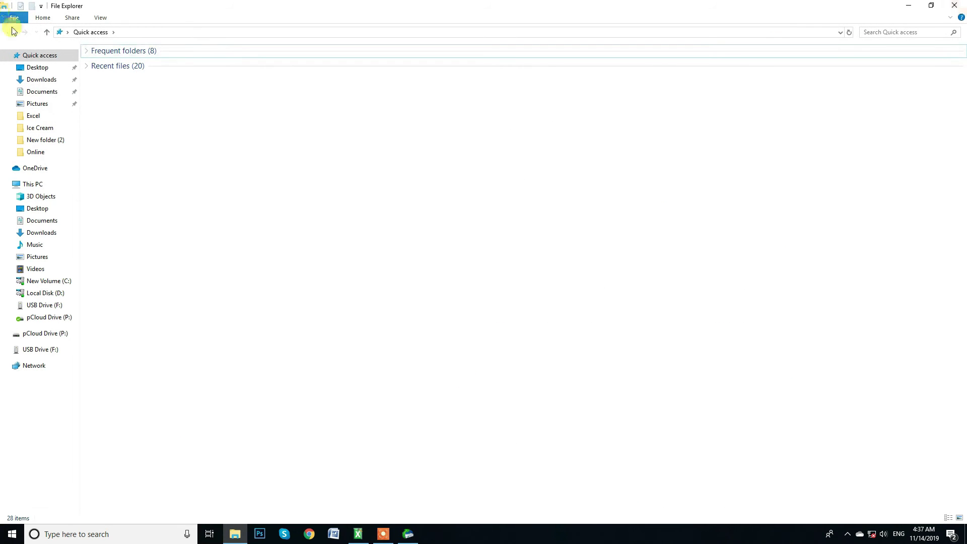
{"action": "left_click", "coordinate": [37, 68]}
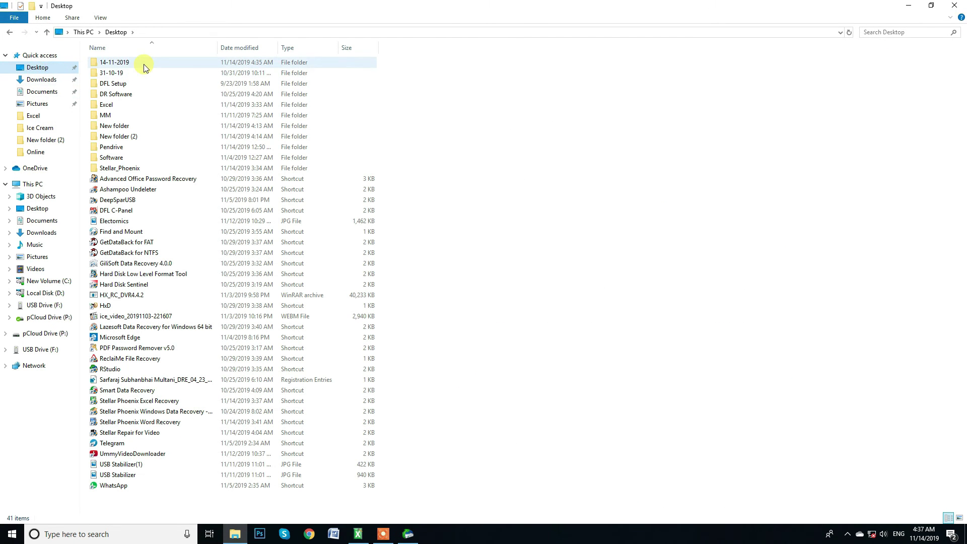
{"action": "double_click", "coordinate": [145, 68]}
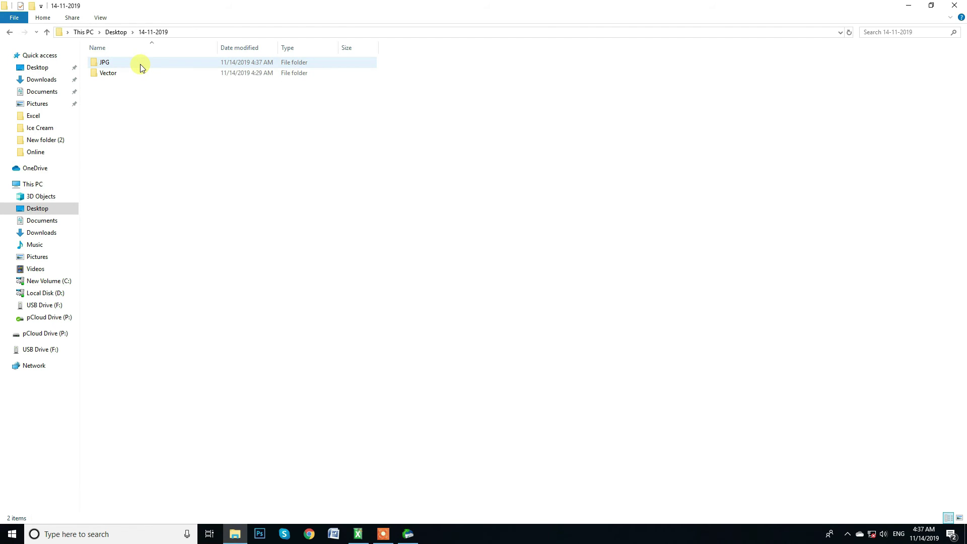
{"action": "double_click", "coordinate": [140, 64]}
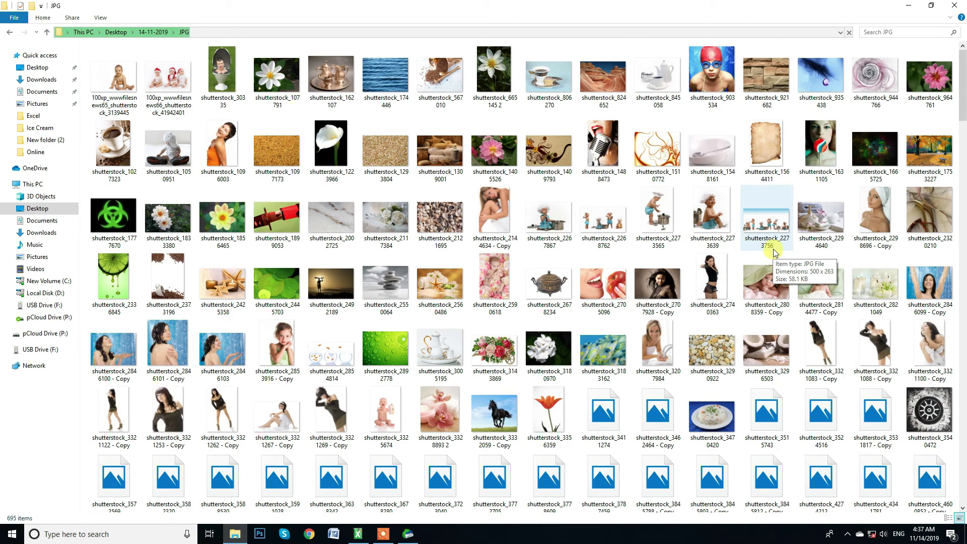
- Examine the thumbnails of the recovered images throughout the JPG folder
{"action": "left_click", "coordinate": [535, 237]}
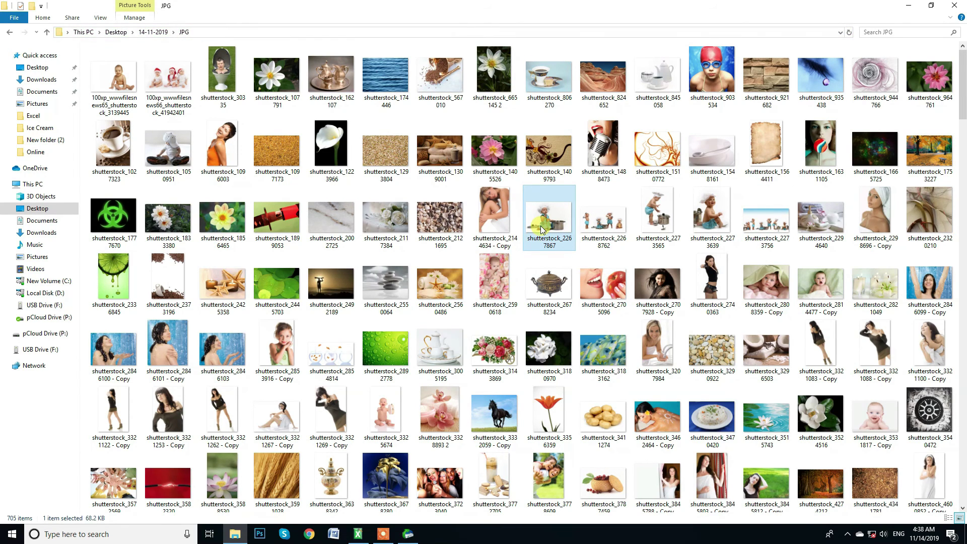
{"action": "left_click", "coordinate": [498, 226]}
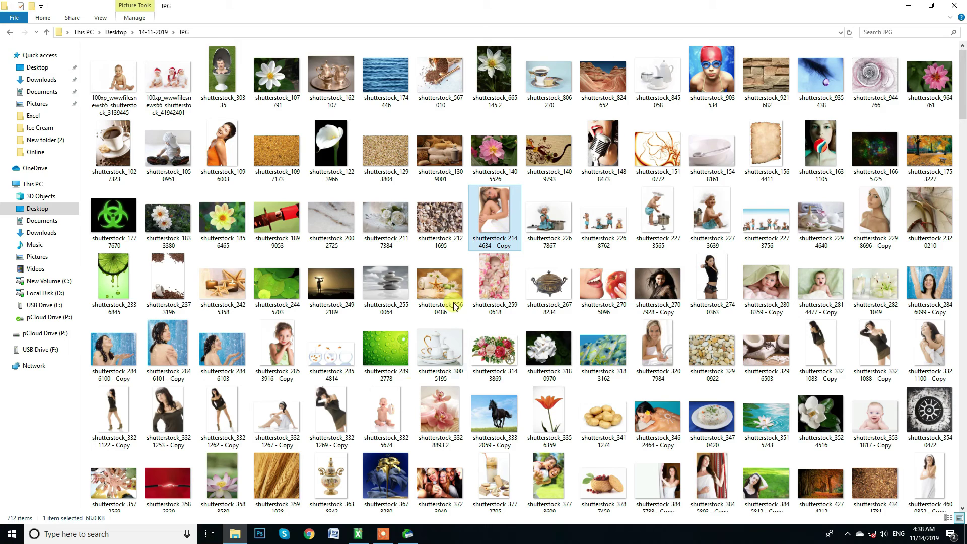
{"action": "left_click", "coordinate": [437, 357]}
{"action": "scroll", "coordinate": [436, 358], "scroll_direction": "down", "scroll_amount": 5}
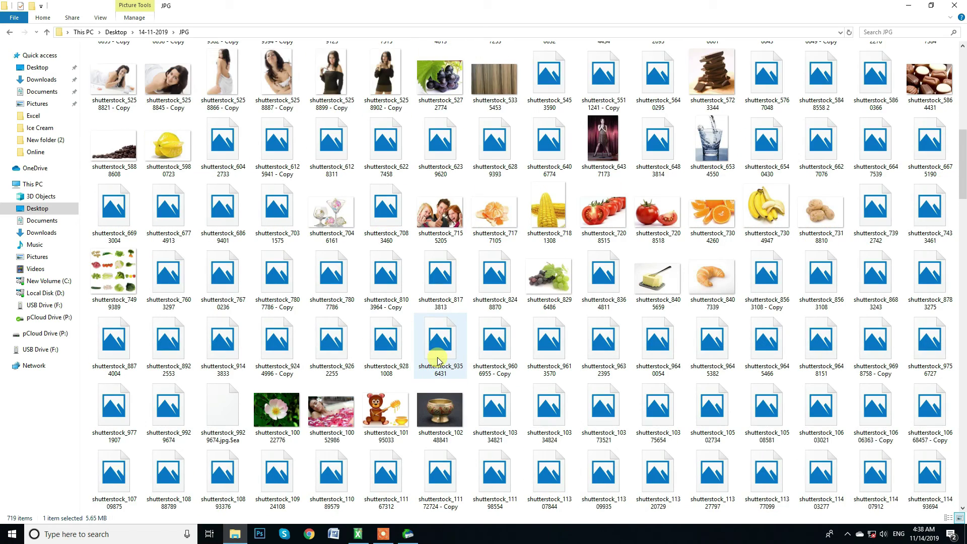
{"action": "scroll", "coordinate": [437, 360], "scroll_direction": "down", "scroll_amount": 7}
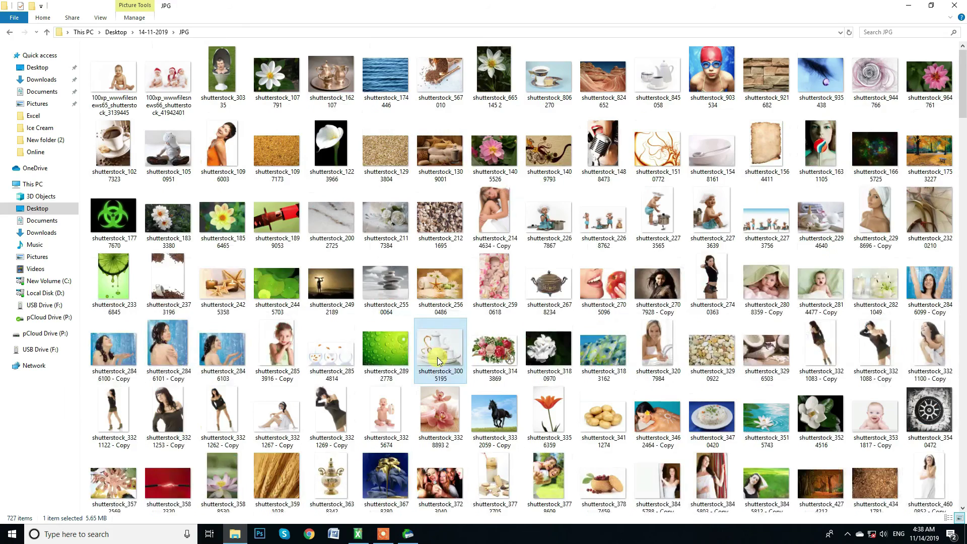
{"action": "scroll", "coordinate": [437, 360], "scroll_direction": "down", "scroll_amount": 3}
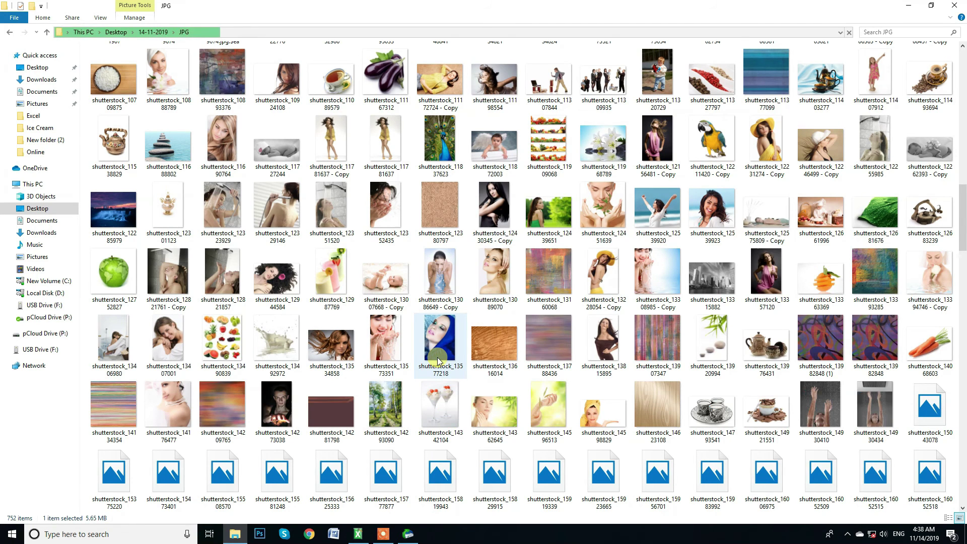
{"action": "scroll", "coordinate": [437, 360], "scroll_direction": "down", "scroll_amount": 6}
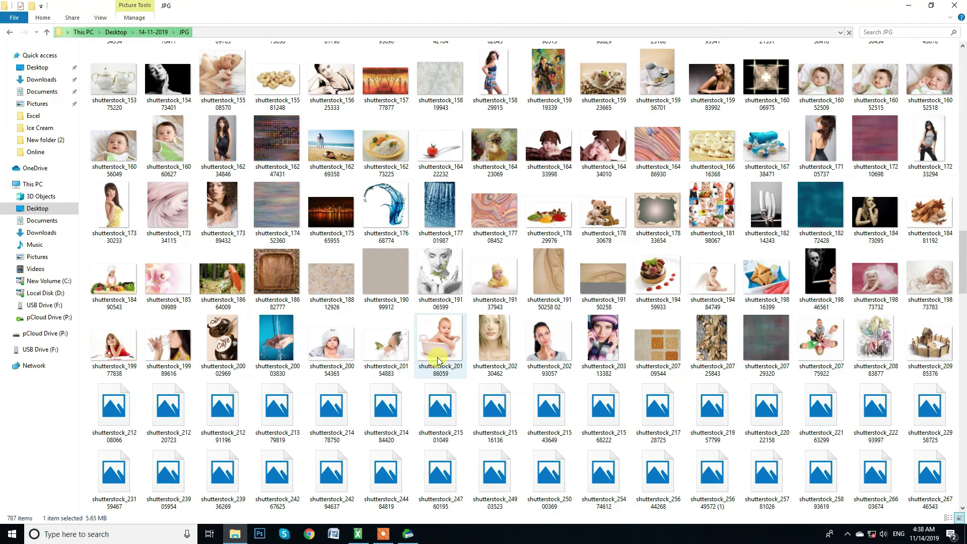
{"action": "scroll", "coordinate": [438, 360], "scroll_direction": "down", "scroll_amount": 3}
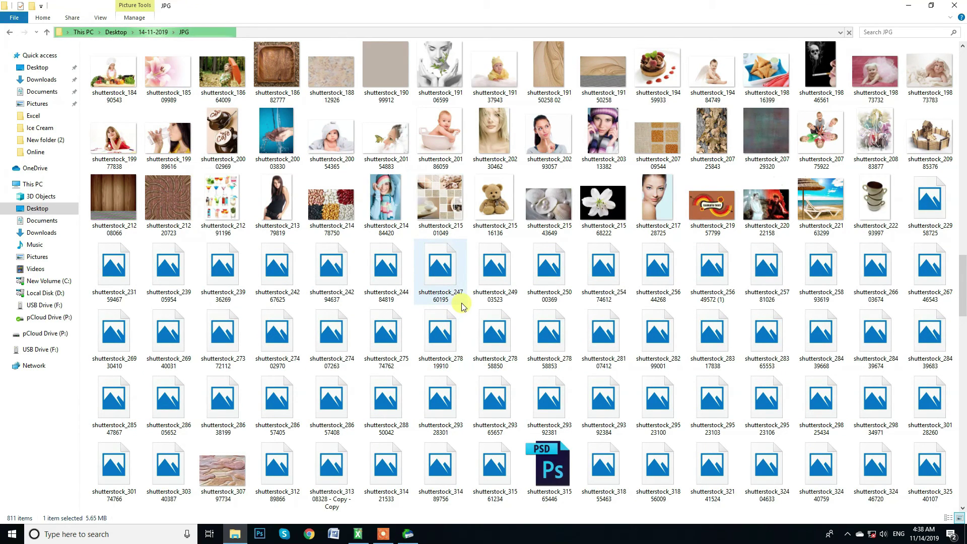
{"action": "scroll", "coordinate": [463, 305], "scroll_direction": "down", "scroll_amount": 3}
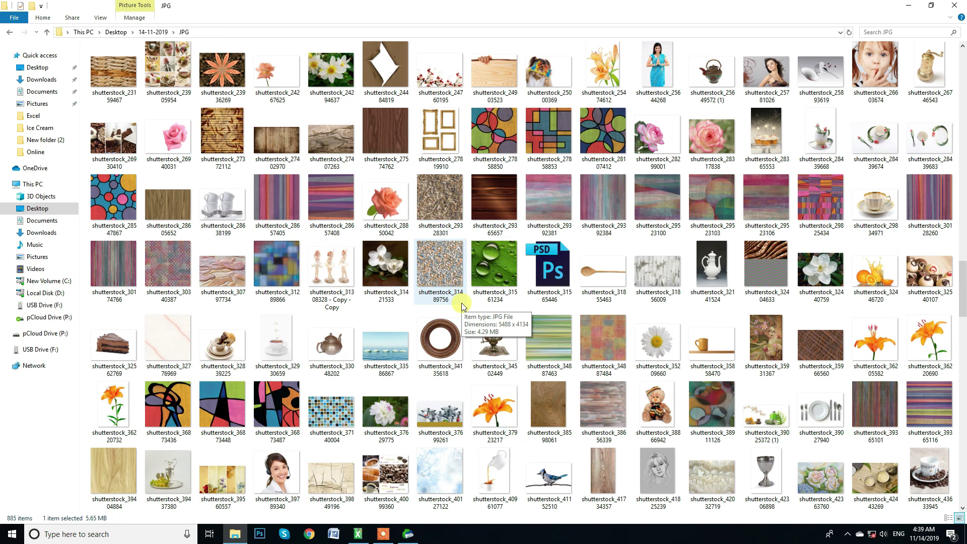
- Open the recovered Vector folder in 14-11-2019 and look through its files
{"action": "left_click", "coordinate": [10, 34]}
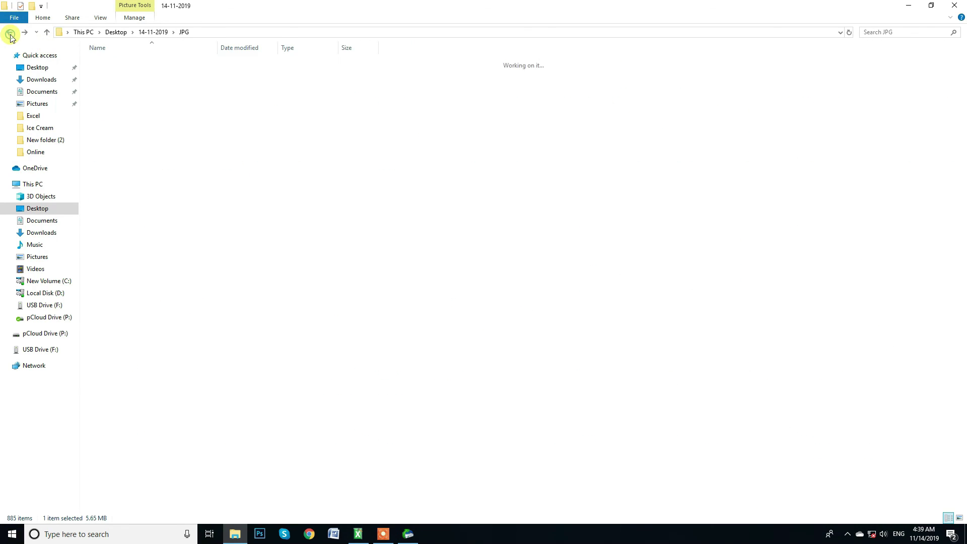
{"action": "double_click", "coordinate": [101, 74]}
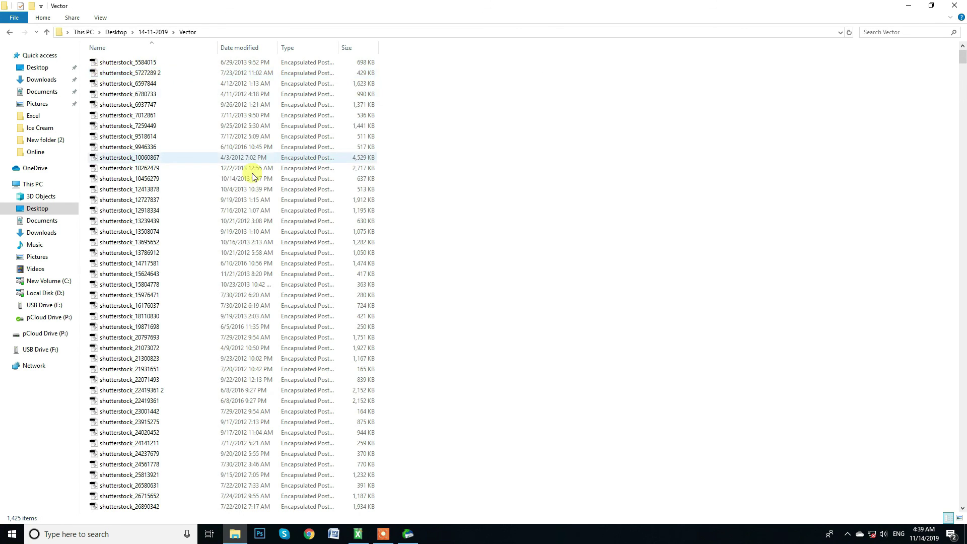
{"action": "scroll", "coordinate": [253, 176], "scroll_direction": "down", "scroll_amount": 18}
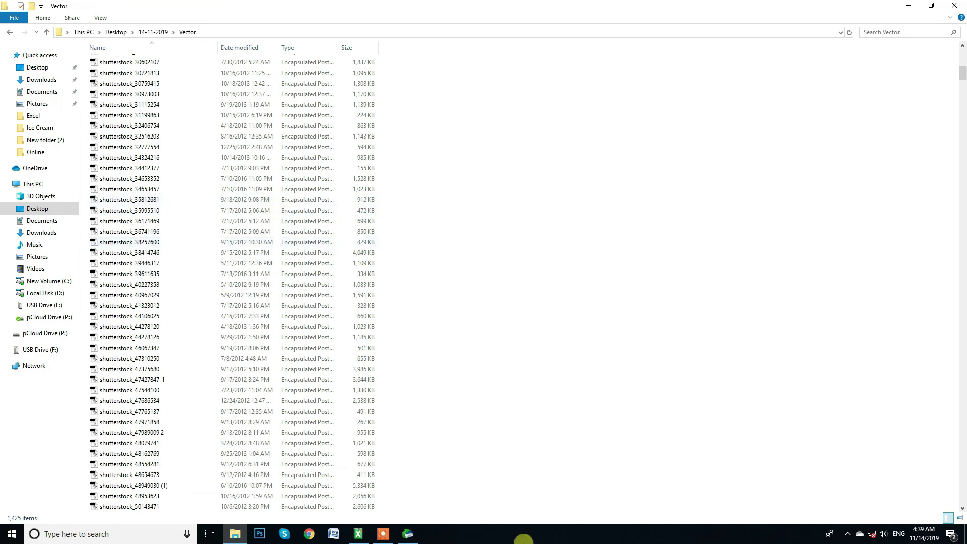
- Check the recovery log in R-Studio, then return to the 14-11-2019 folder in File Explorer
{"action": "left_click", "coordinate": [409, 536]}
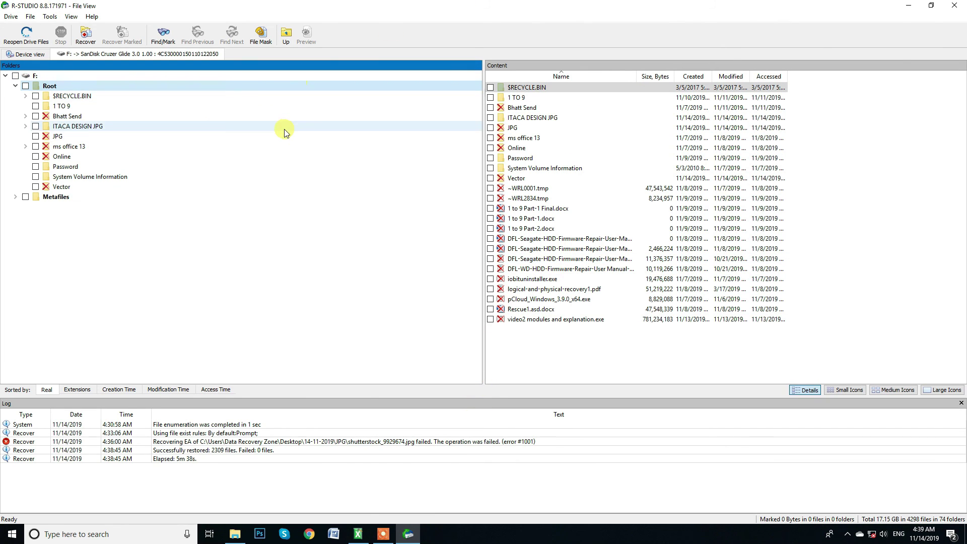
{"action": "left_click", "coordinate": [235, 534]}
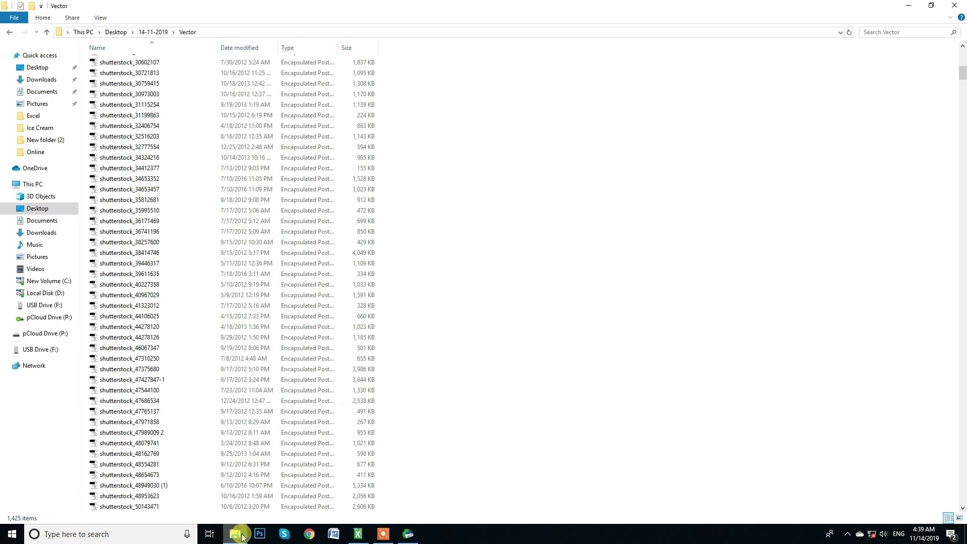
{"action": "left_click", "coordinate": [8, 32]}
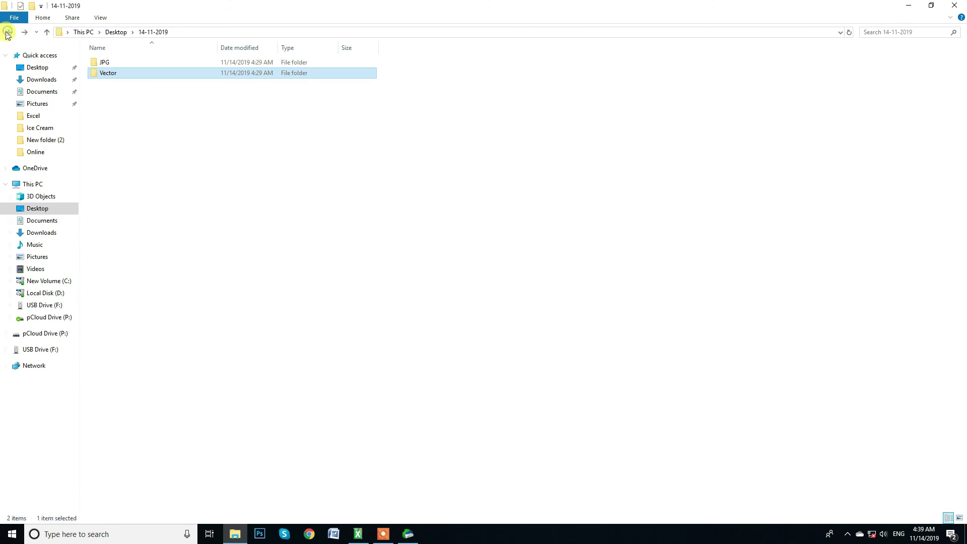
{"action": "left_click", "coordinate": [211, 200]}
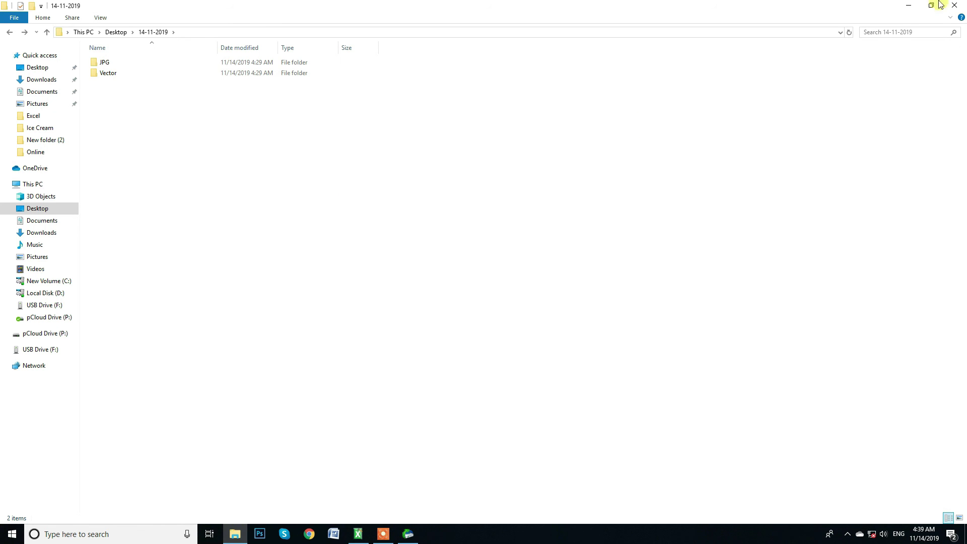
- Minimize the File Explorer window and close R-Studio
{"action": "left_click", "coordinate": [910, 7]}
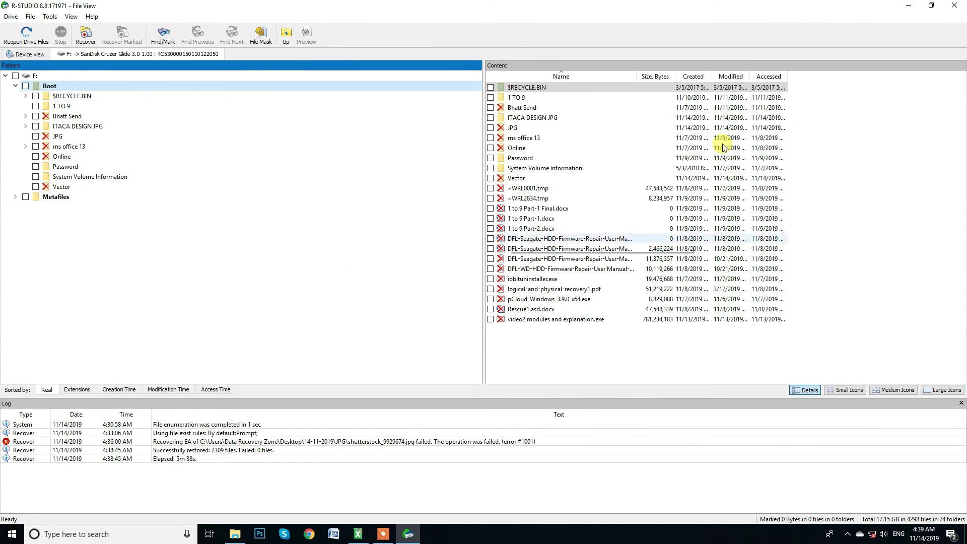
{"action": "left_click", "coordinate": [960, 6]}
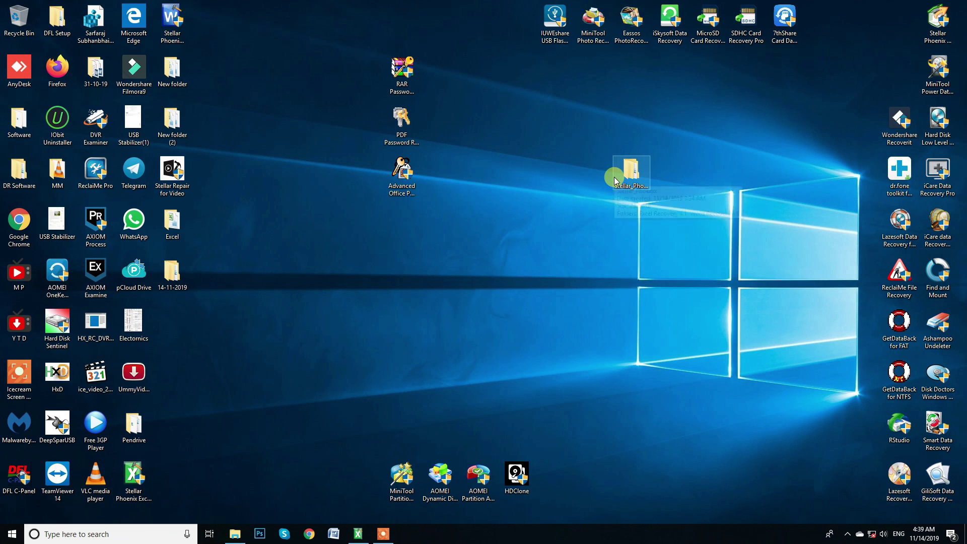
- Open the 14-11-2019 folder from the desktop, view the recovered JPG folder's contents and go back
{"action": "double_click", "coordinate": [183, 275]}
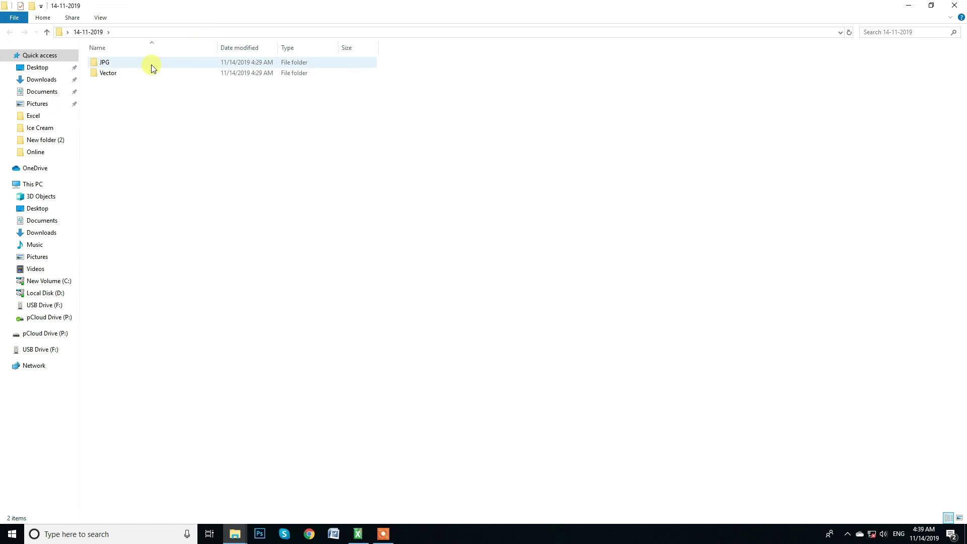
{"action": "double_click", "coordinate": [153, 66]}
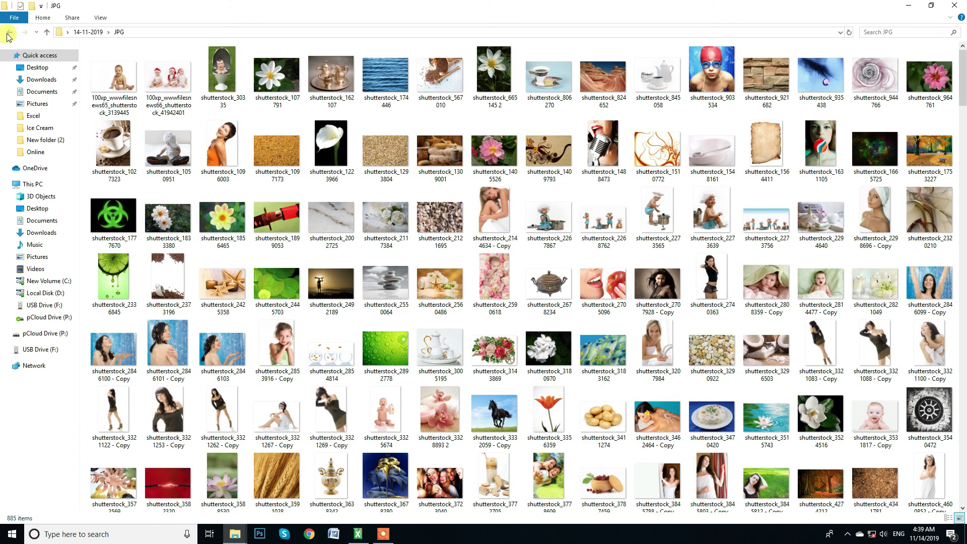
{"action": "left_click", "coordinate": [9, 32]}
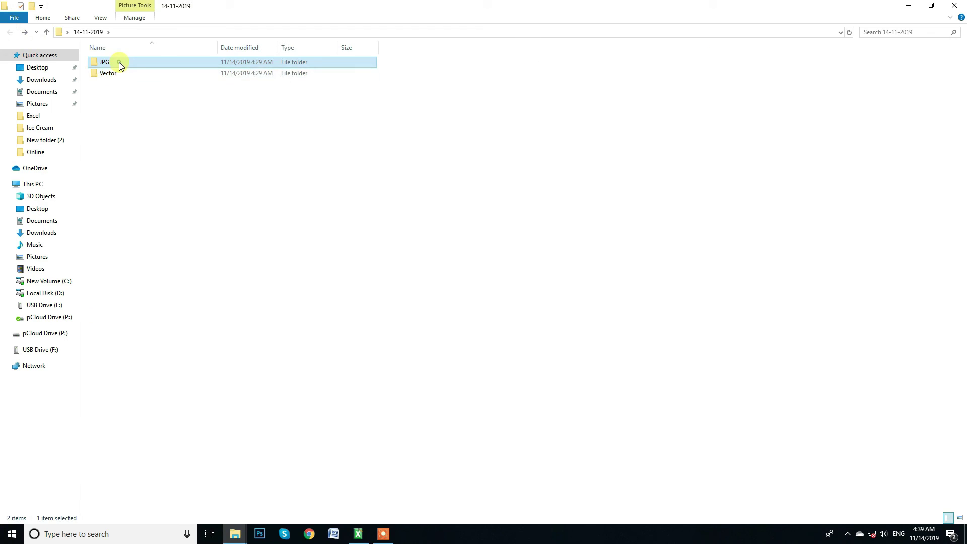
- Open the recovered JPG folder in 14-11-2019 again and look through its image thumbnails
{"action": "double_click", "coordinate": [119, 63]}
{"action": "left_click", "coordinate": [453, 206]}
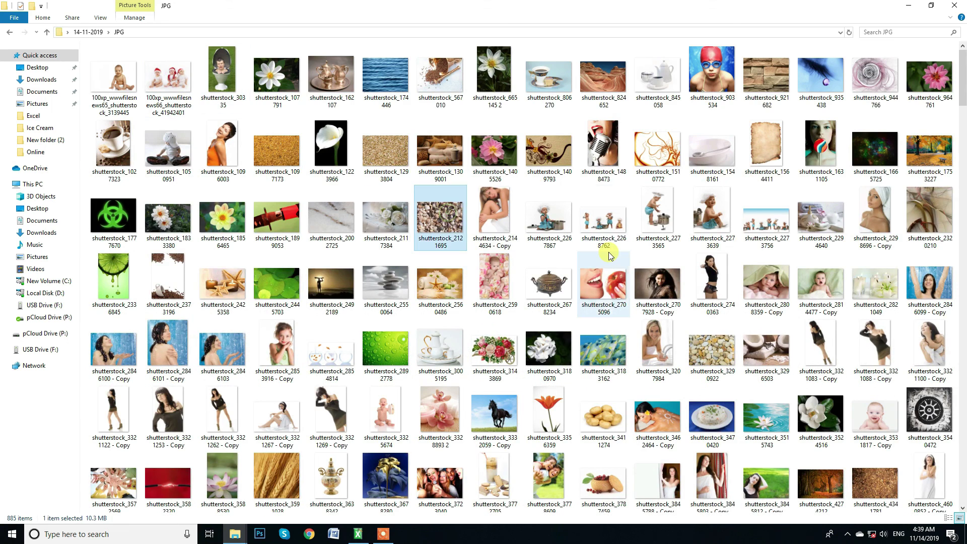
{"action": "scroll", "coordinate": [608, 252], "scroll_direction": "down", "scroll_amount": 2}
{"action": "scroll", "coordinate": [608, 252], "scroll_direction": "down", "scroll_amount": 3}
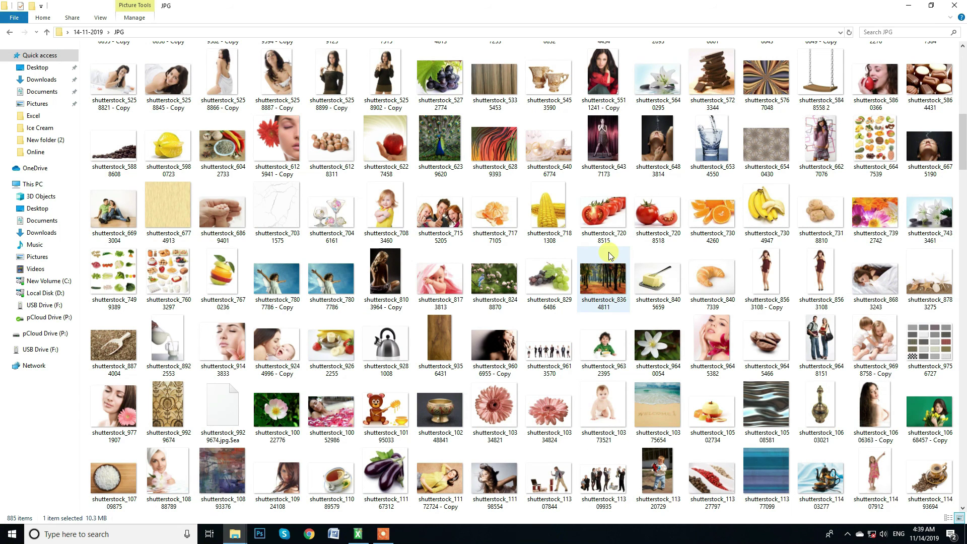
{"action": "left_click", "coordinate": [614, 136]}
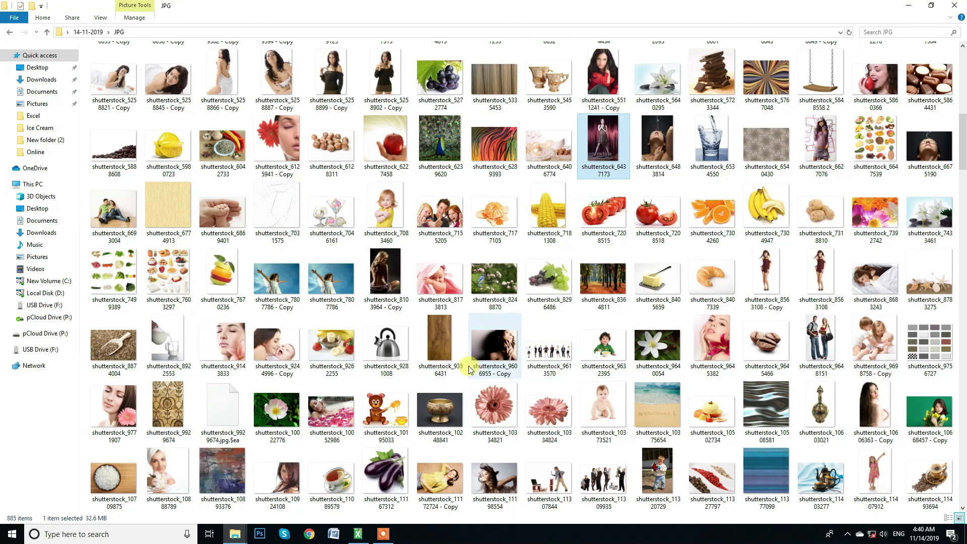
- Bring up the screen recorder controls, close the File Explorer window and stop the recording
{"action": "left_click", "coordinate": [383, 535]}
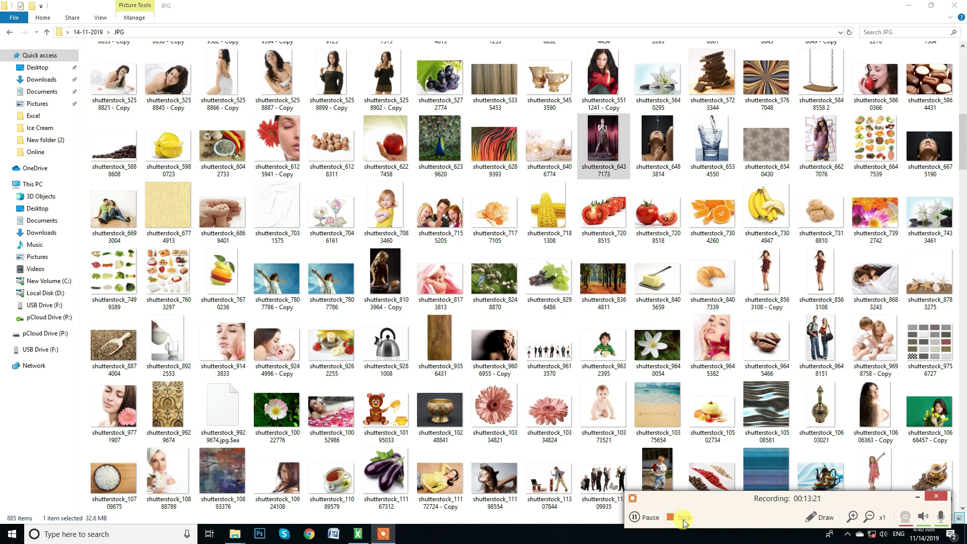
{"action": "left_click", "coordinate": [954, 6]}
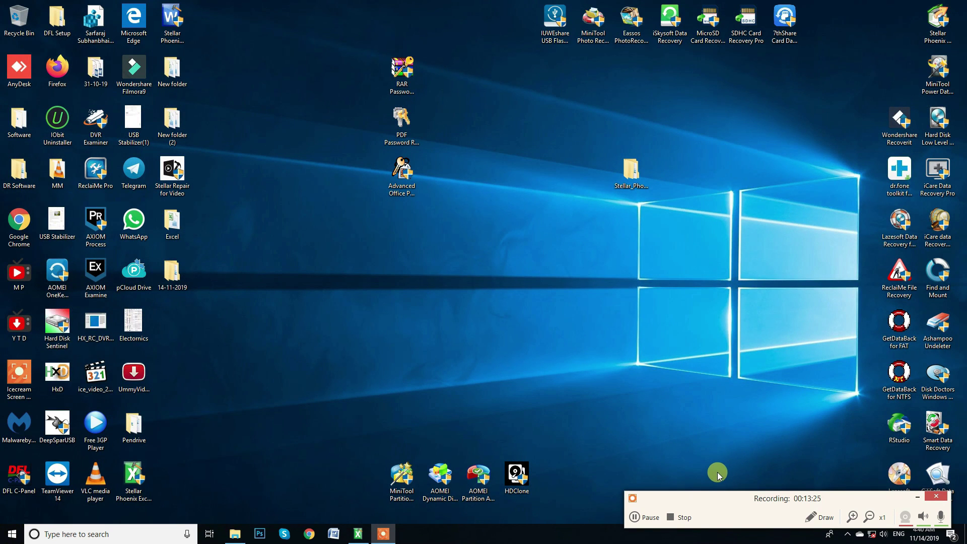
{"action": "left_click", "coordinate": [681, 517]}
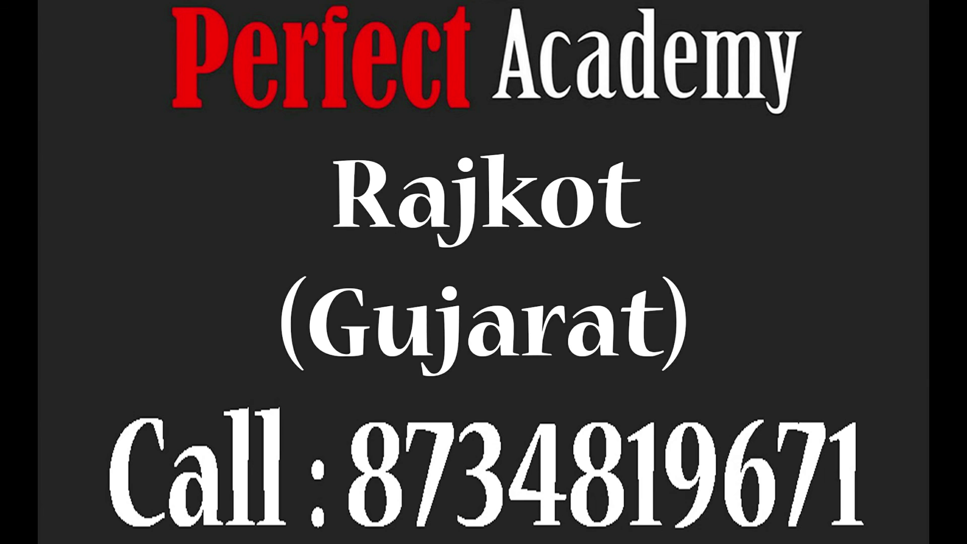